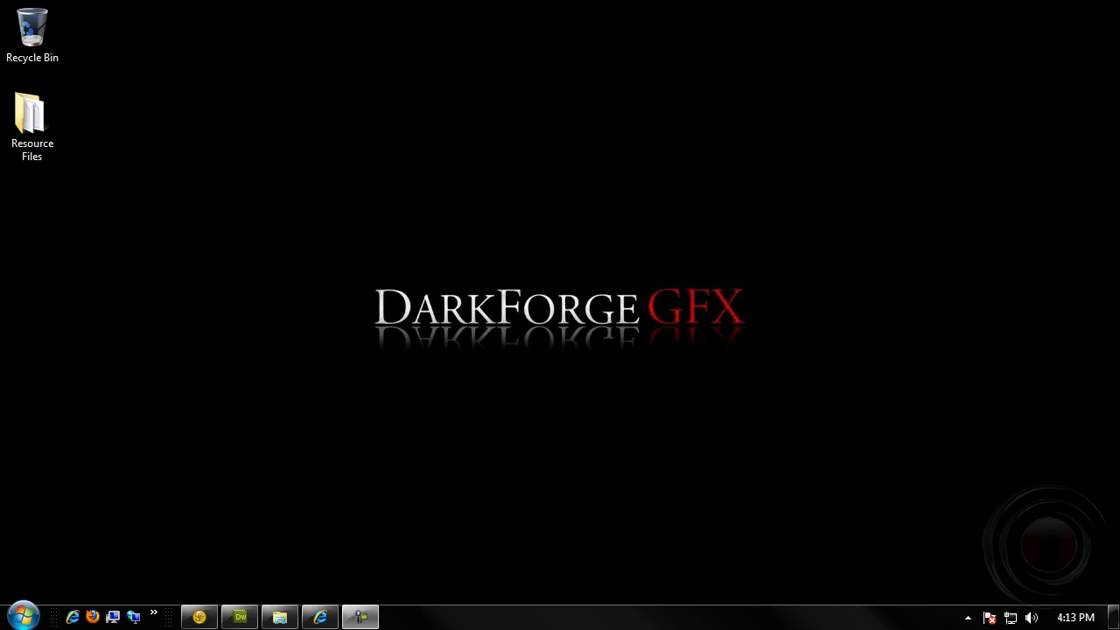
- Open phpMyAdmin from the WampServer tray menu and go to the operations page of the evo208 database
click(968, 617)
click(993, 532)
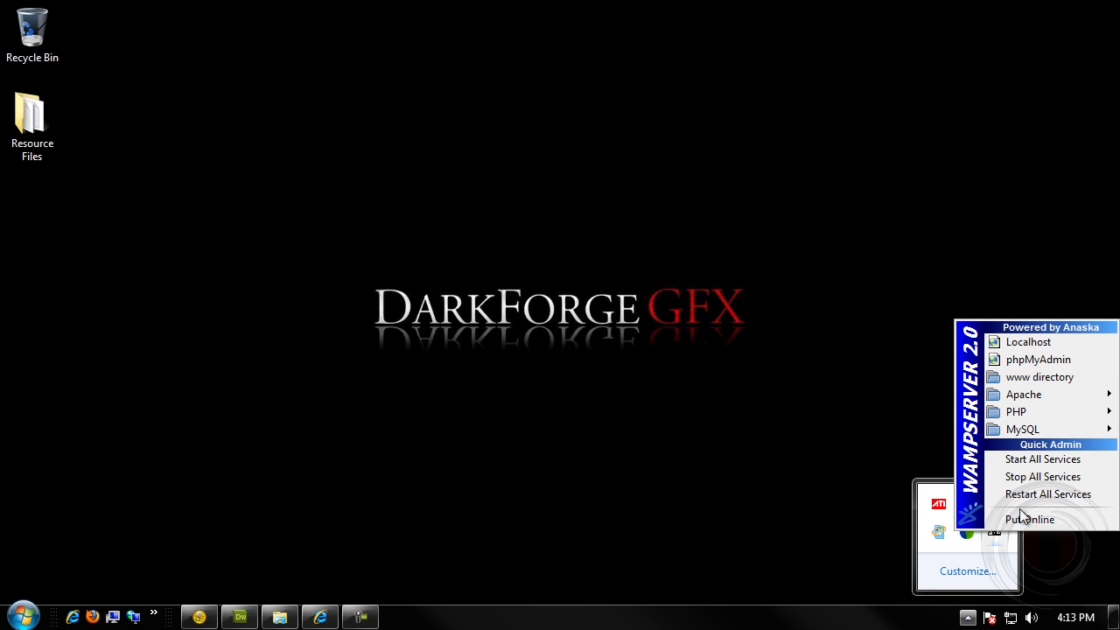
click(1047, 357)
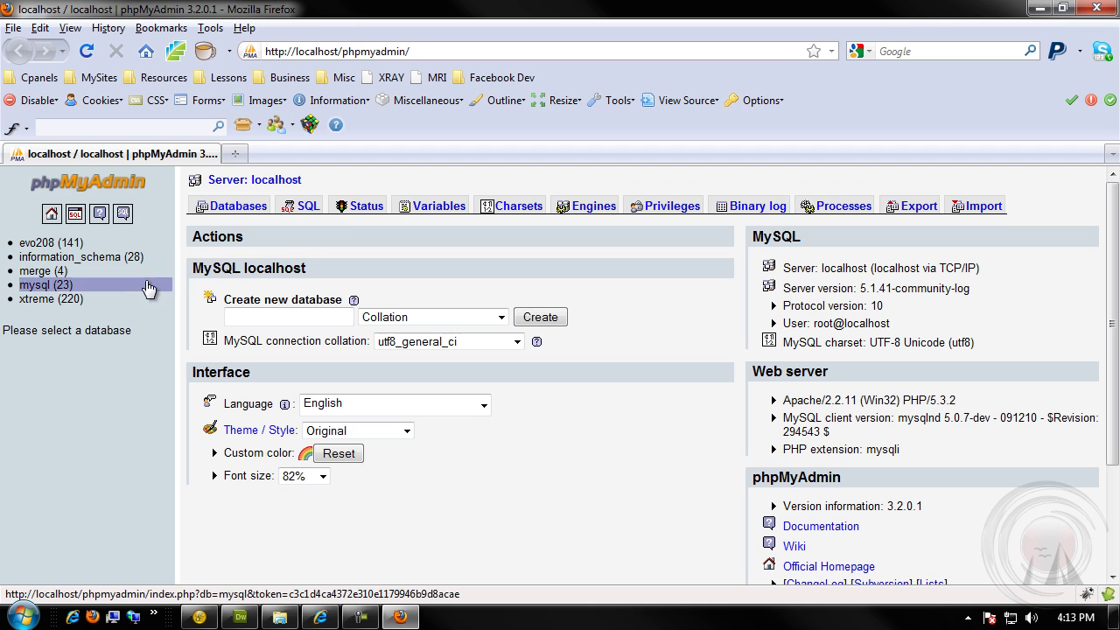
click(48, 244)
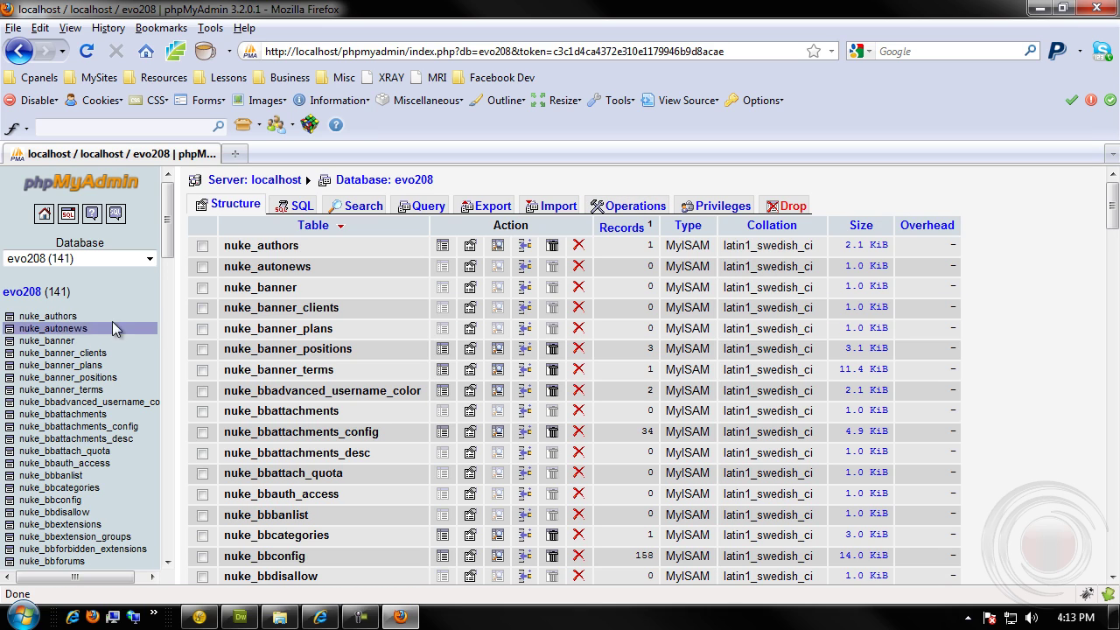
click(637, 208)
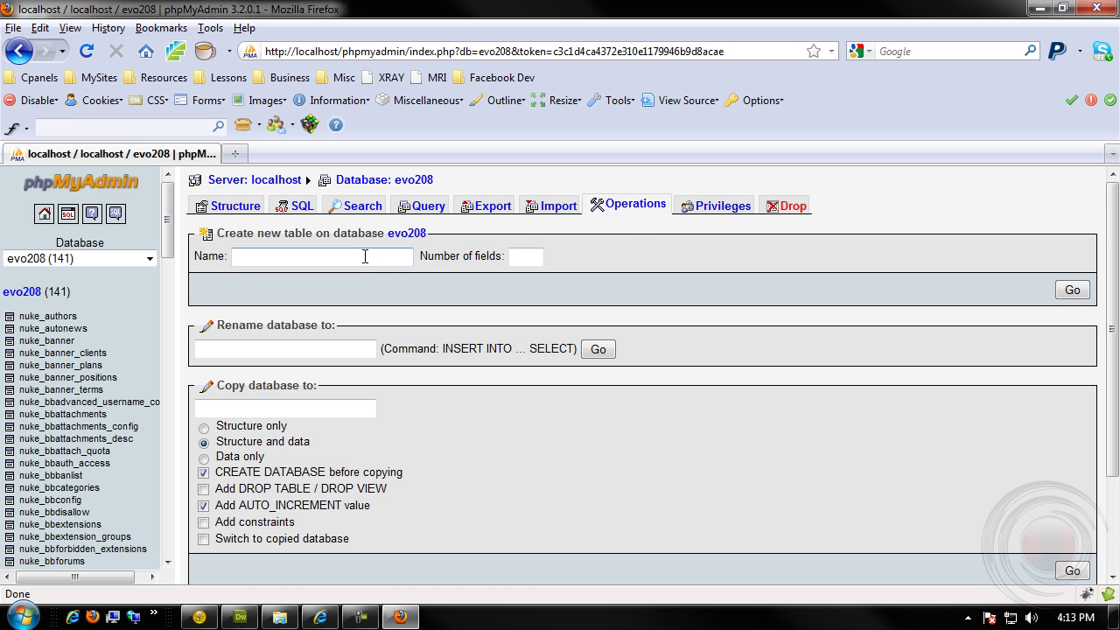
- Create a new table named nuke_filestorage_files with 1 field in the evo208 database
double_click(365, 257)
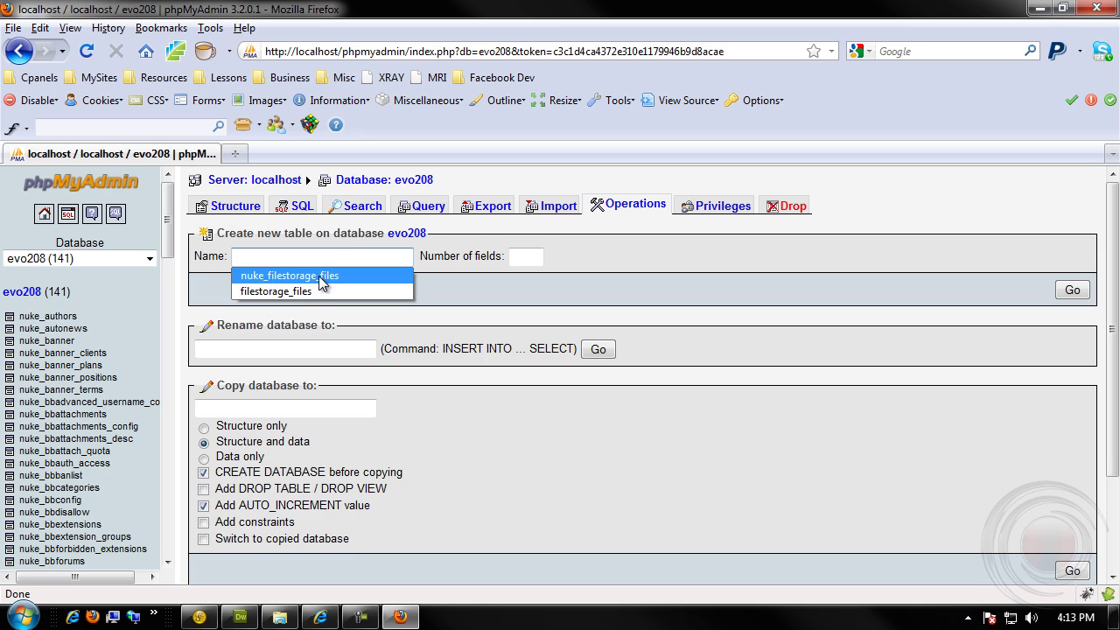
click(319, 276)
click(518, 258)
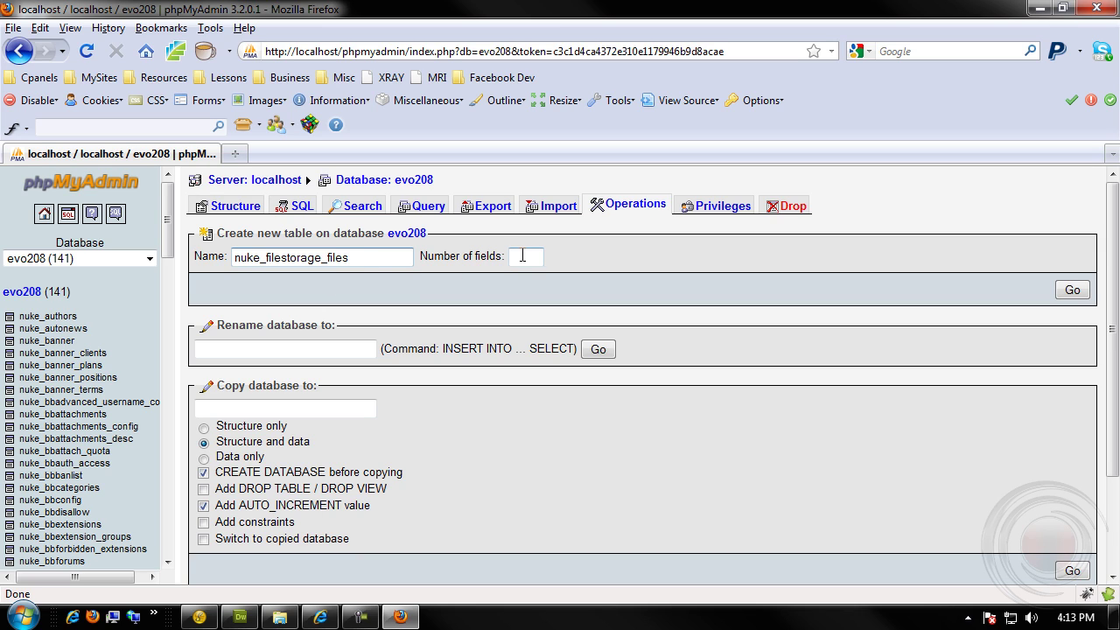
text(1)
click(699, 263)
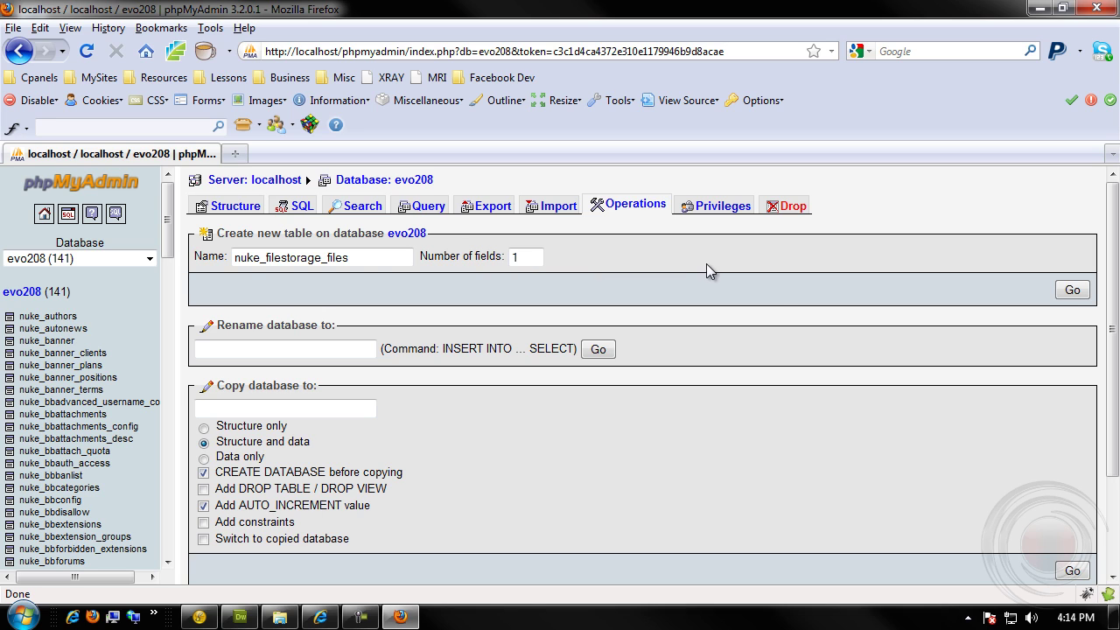
click(1071, 291)
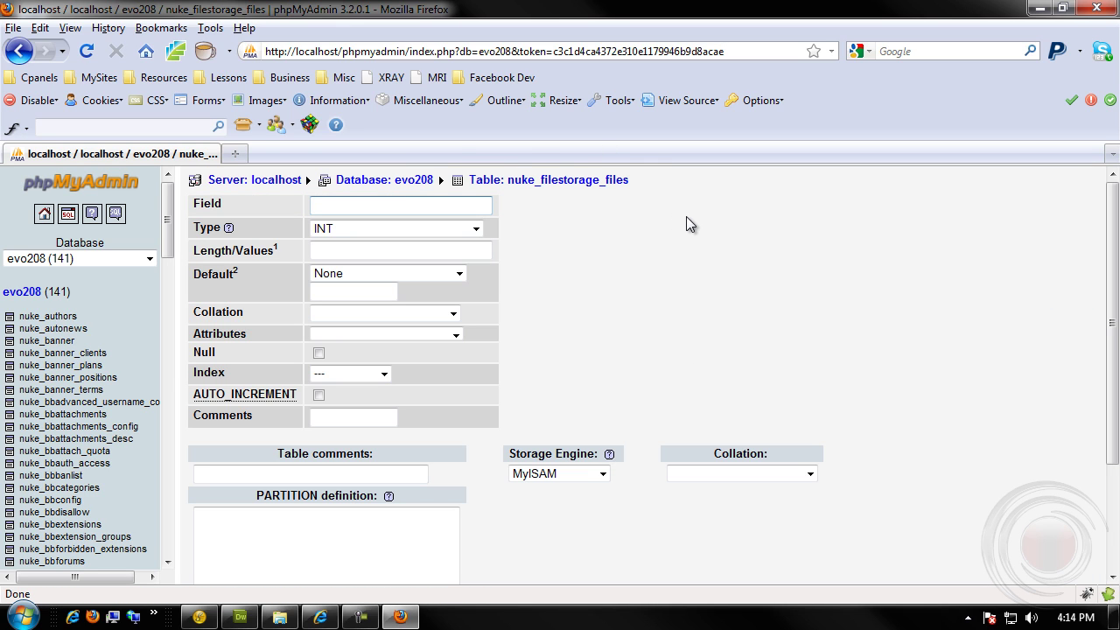
- Define the table's first field as id with type INT, length 11 and default None
text(id)
key(Tab)
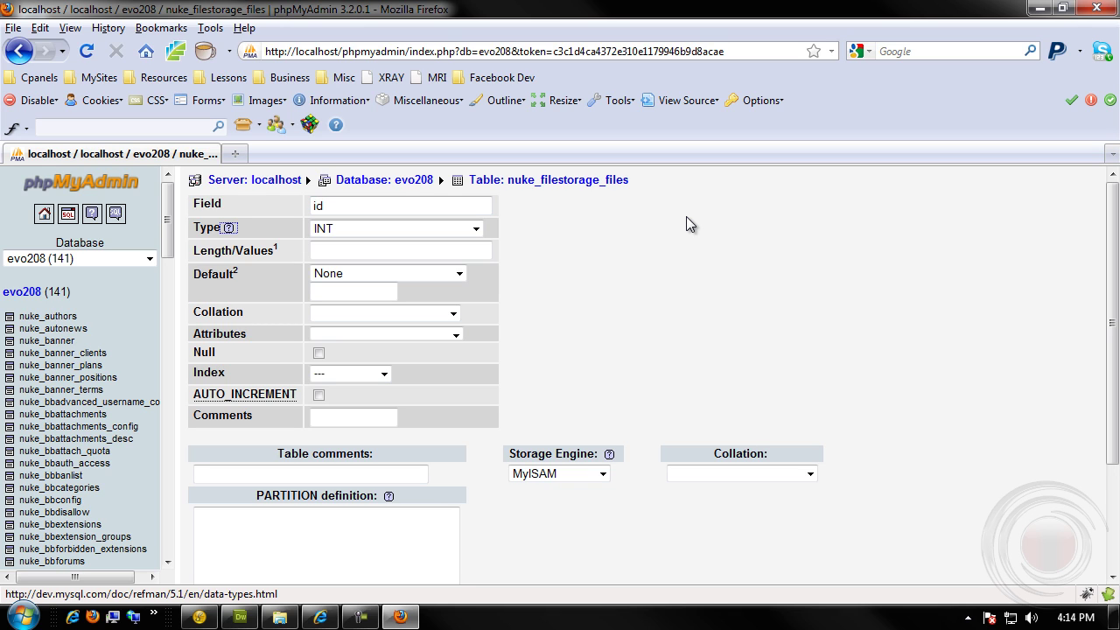
key(Tab)
key(Tab)
text(11)
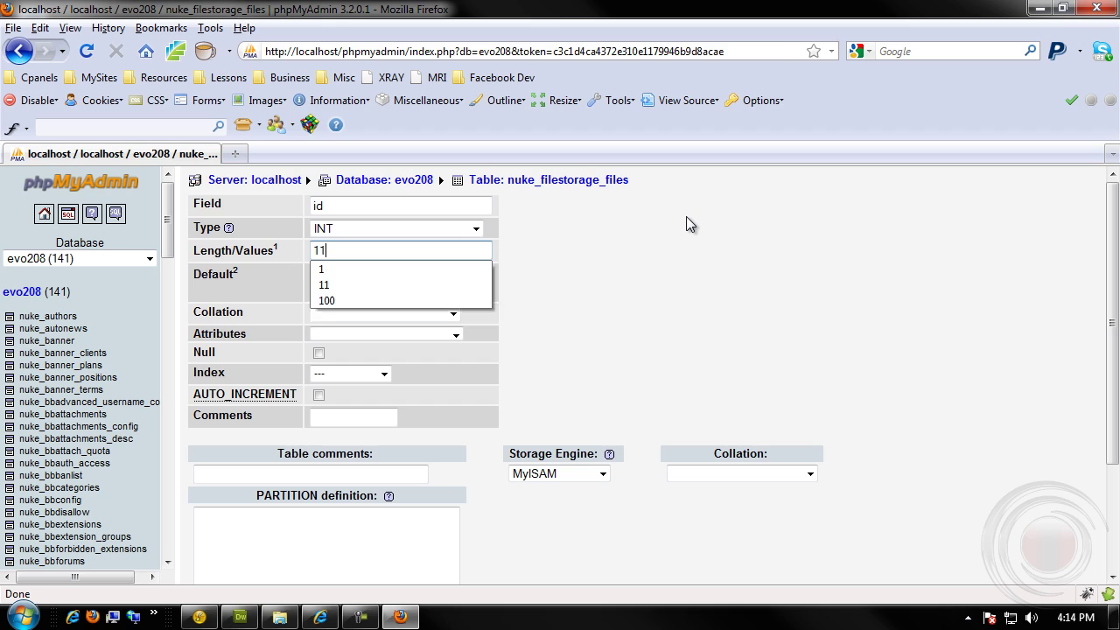
key(Tab)
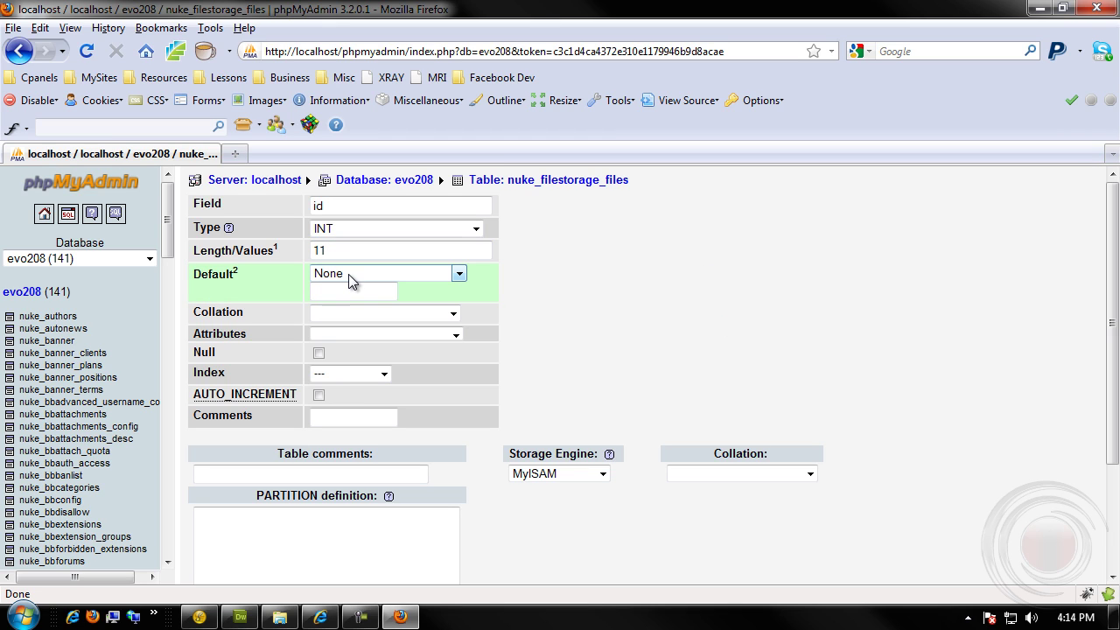
click(458, 274)
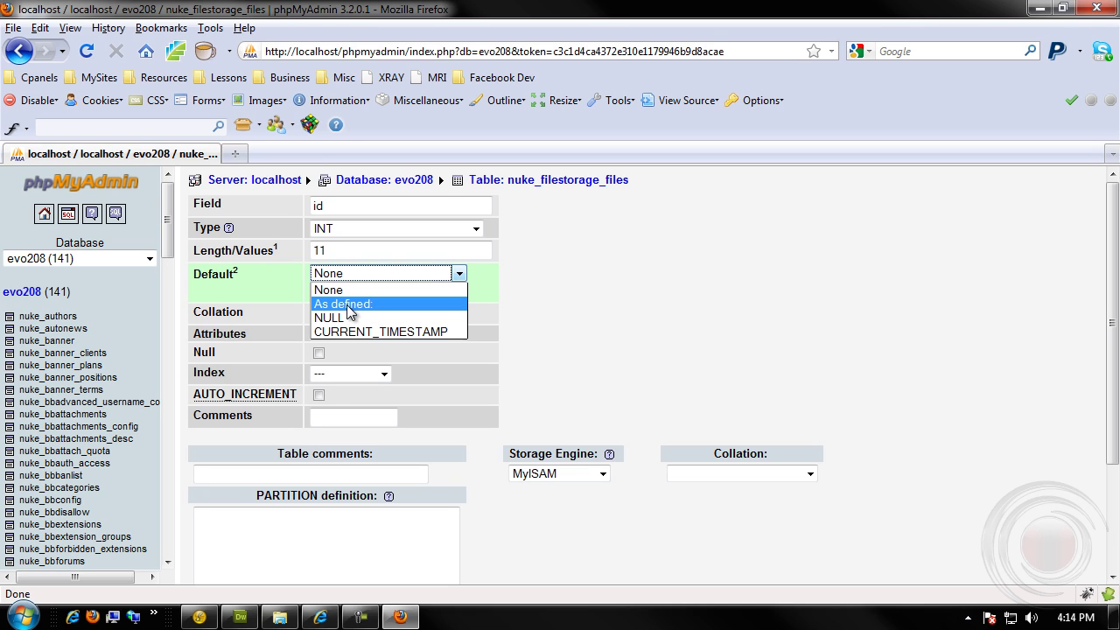
click(404, 291)
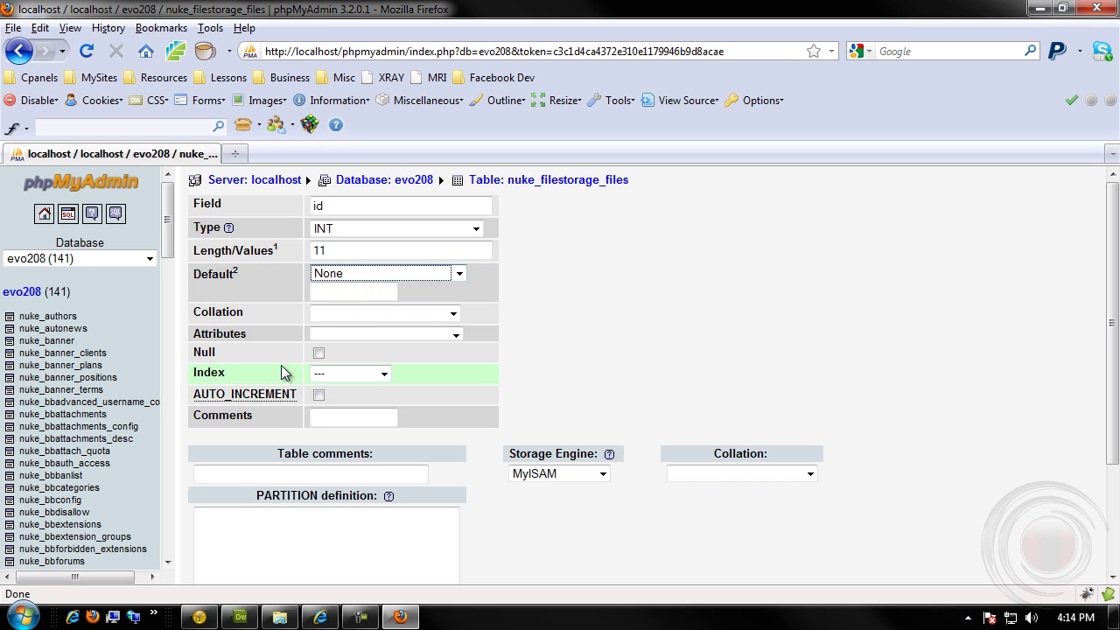
- Make the id field the PRIMARY index and save the new table
click(384, 375)
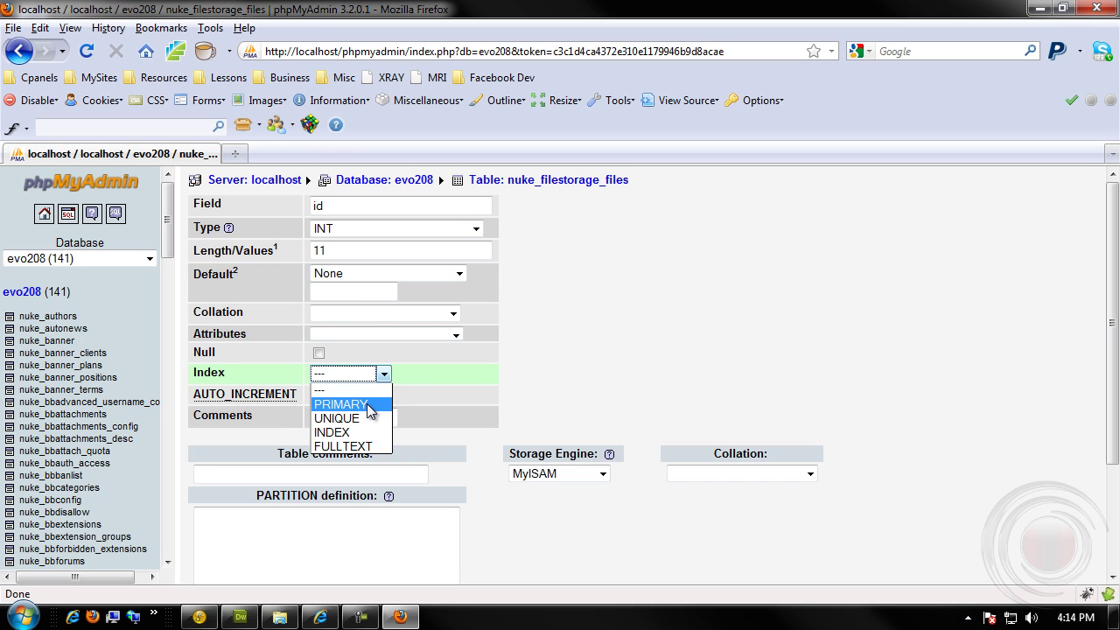
click(341, 404)
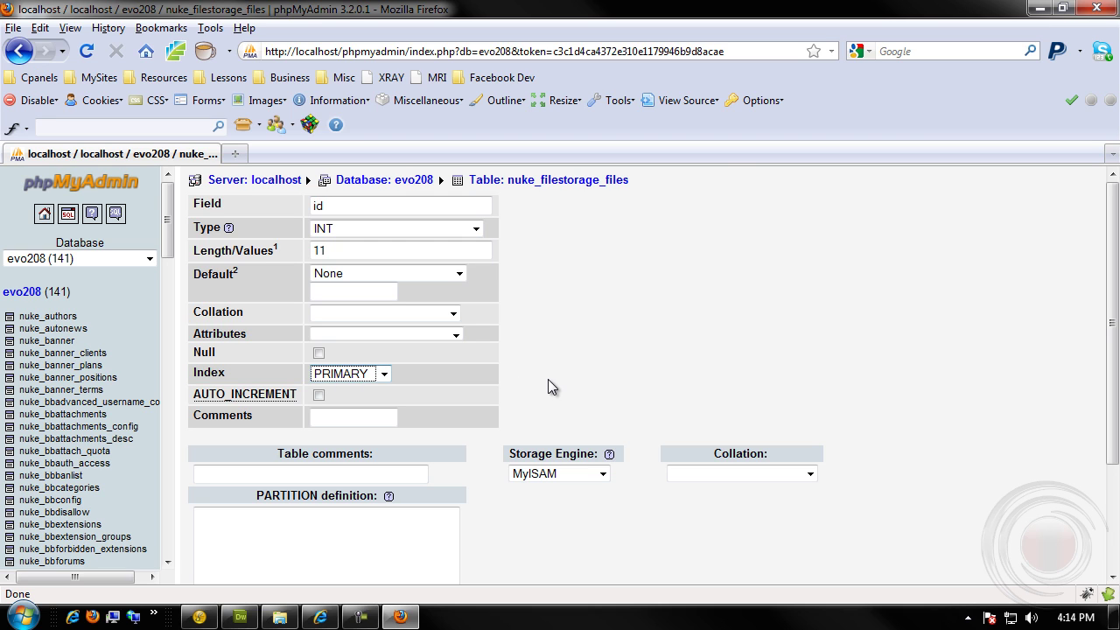
scroll(548, 379, down, 3)
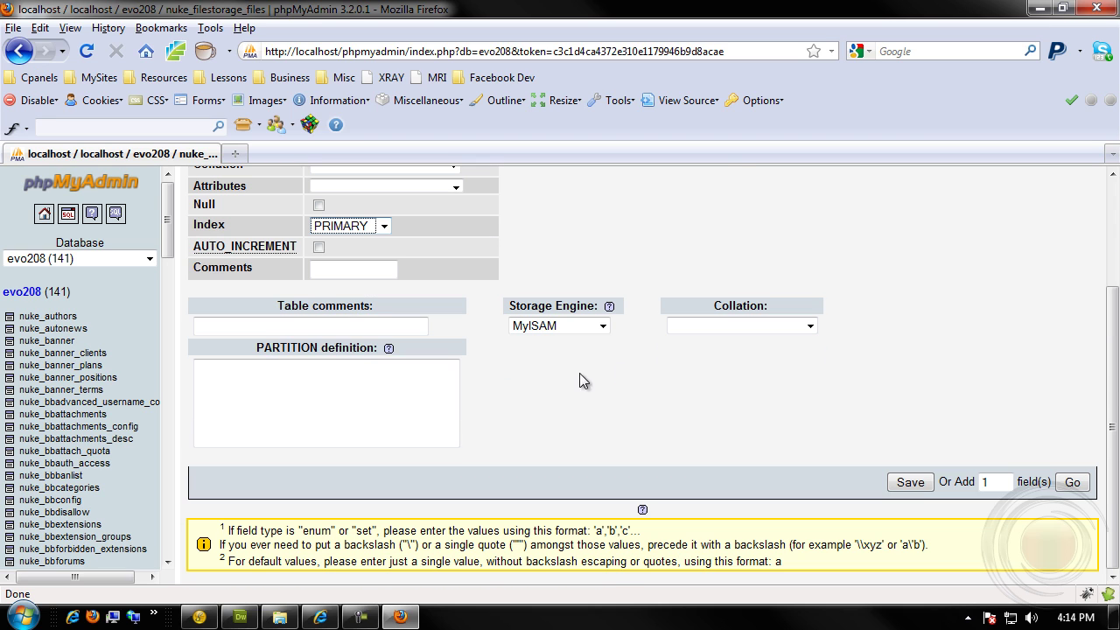
click(909, 482)
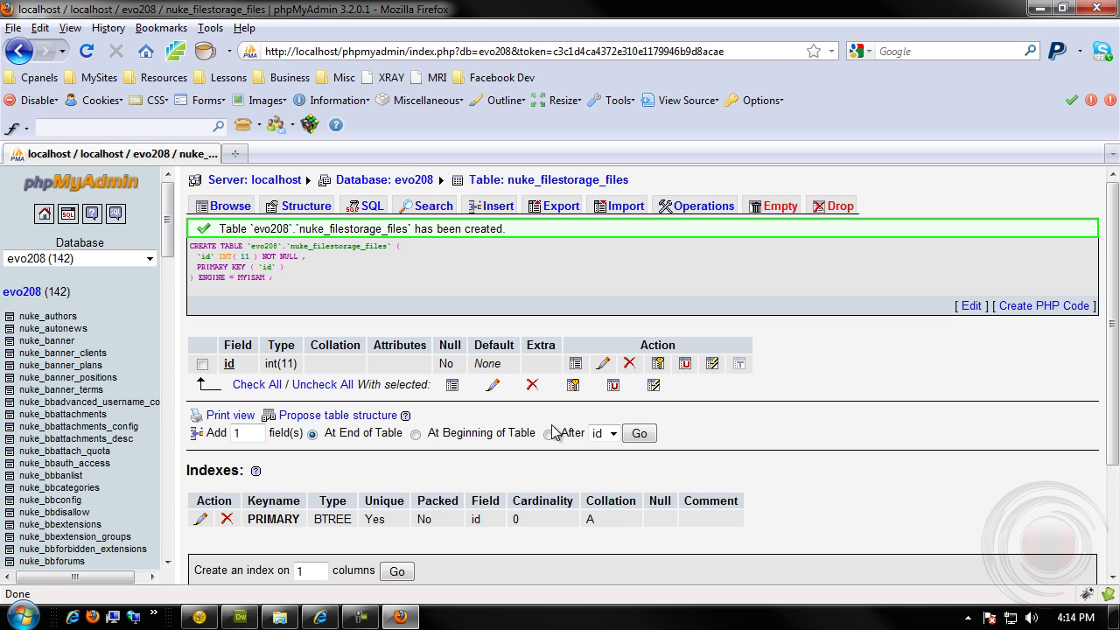
- Add a field named title with type VARCHAR and length 60 at the end of the table, and save it
click(639, 433)
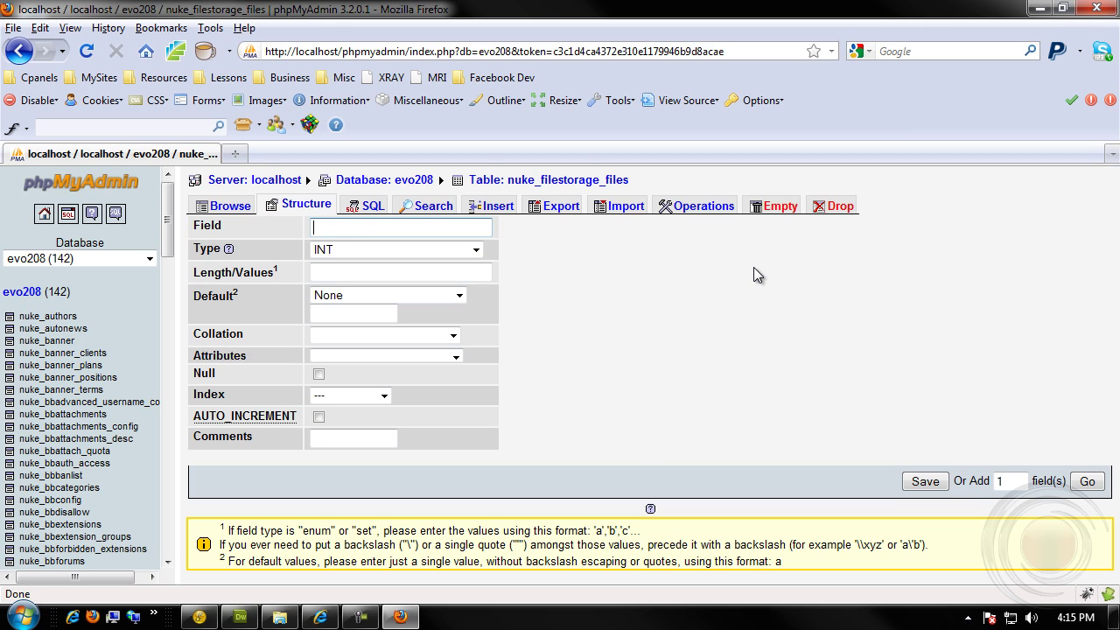
text(title)
key(Tab)
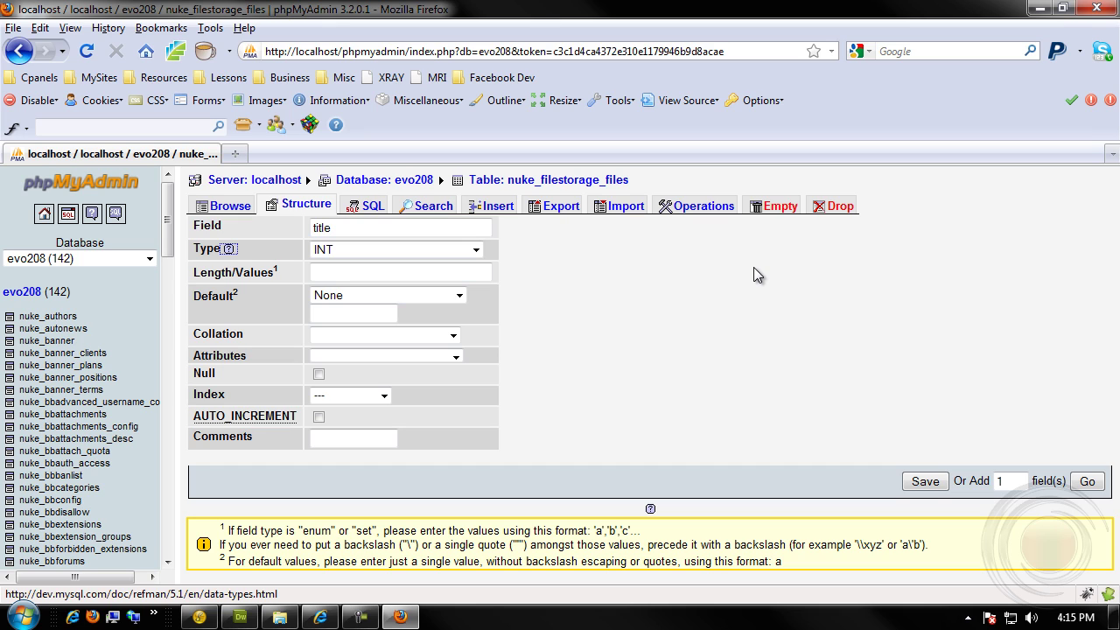
click(475, 249)
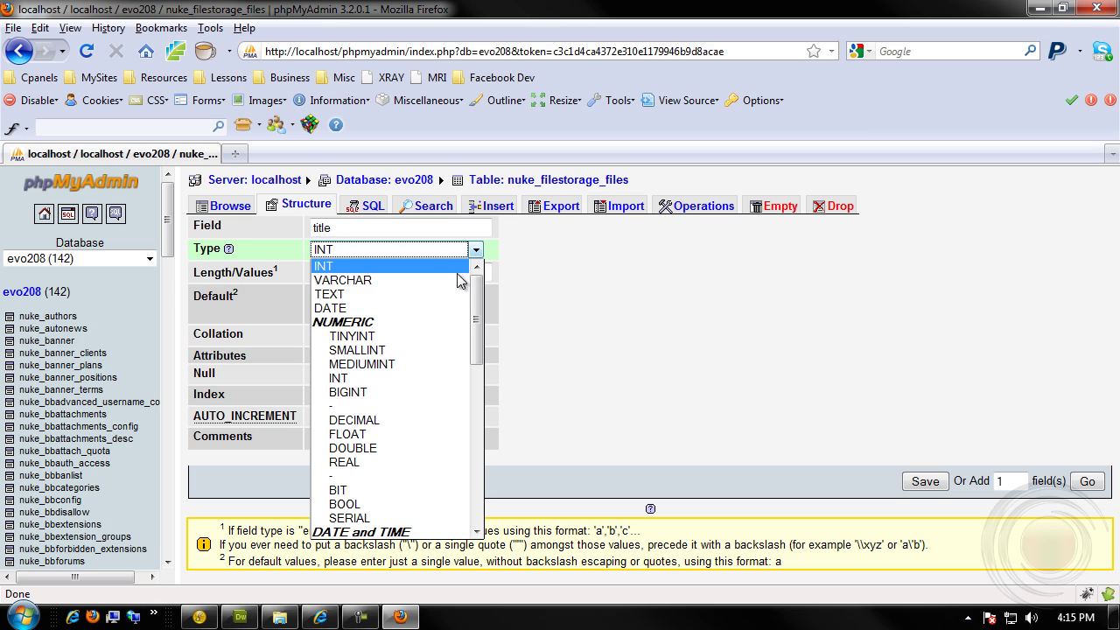
click(337, 281)
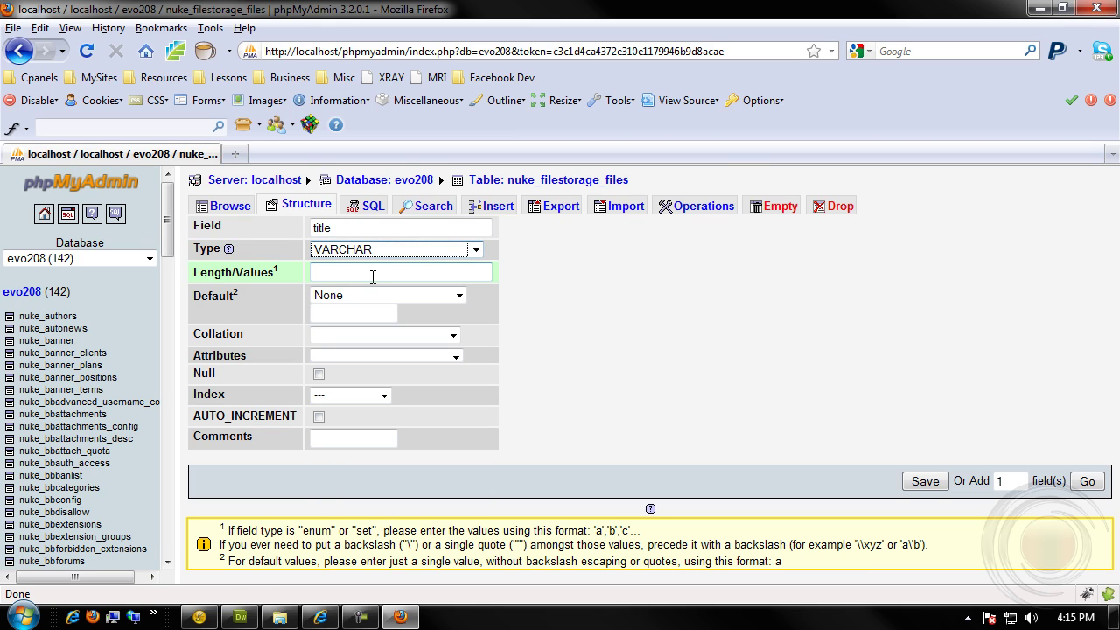
click(369, 273)
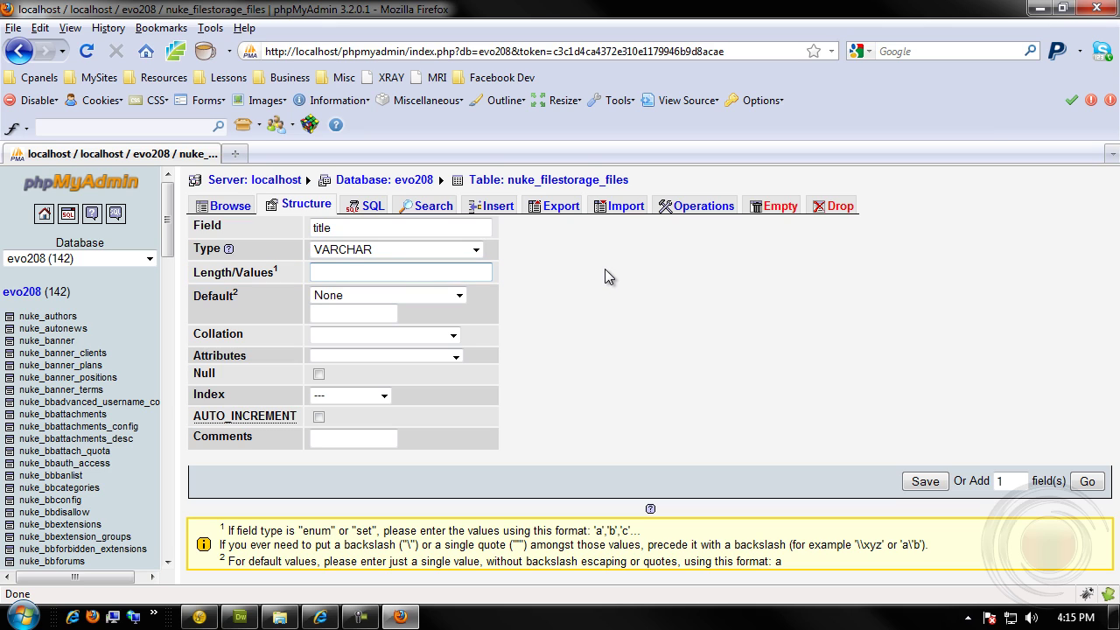
text(60)
key(Tab)
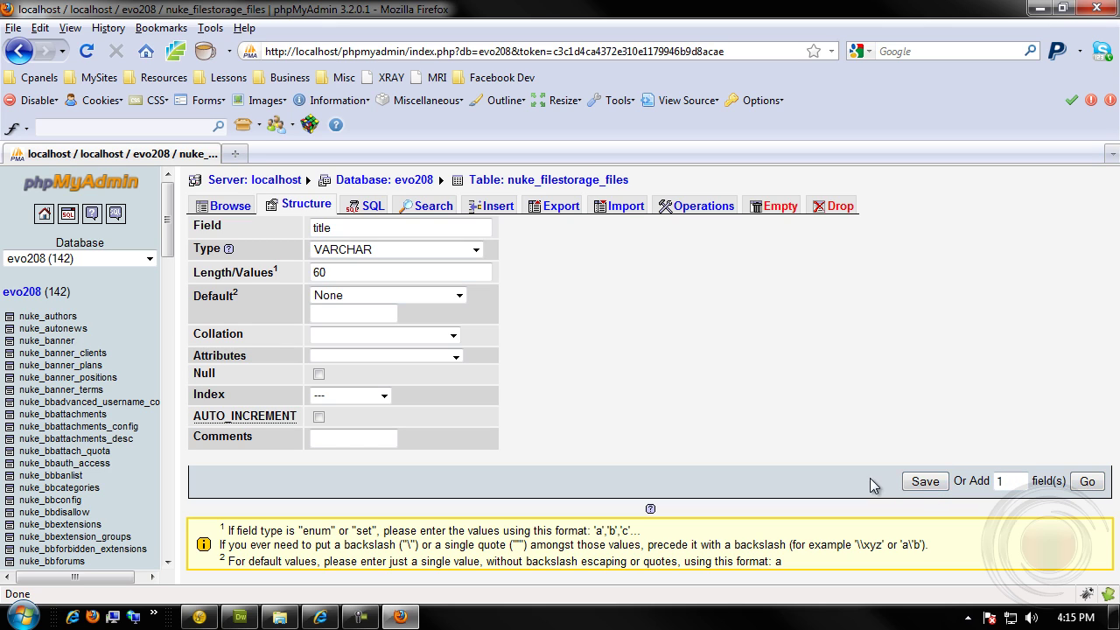
click(924, 481)
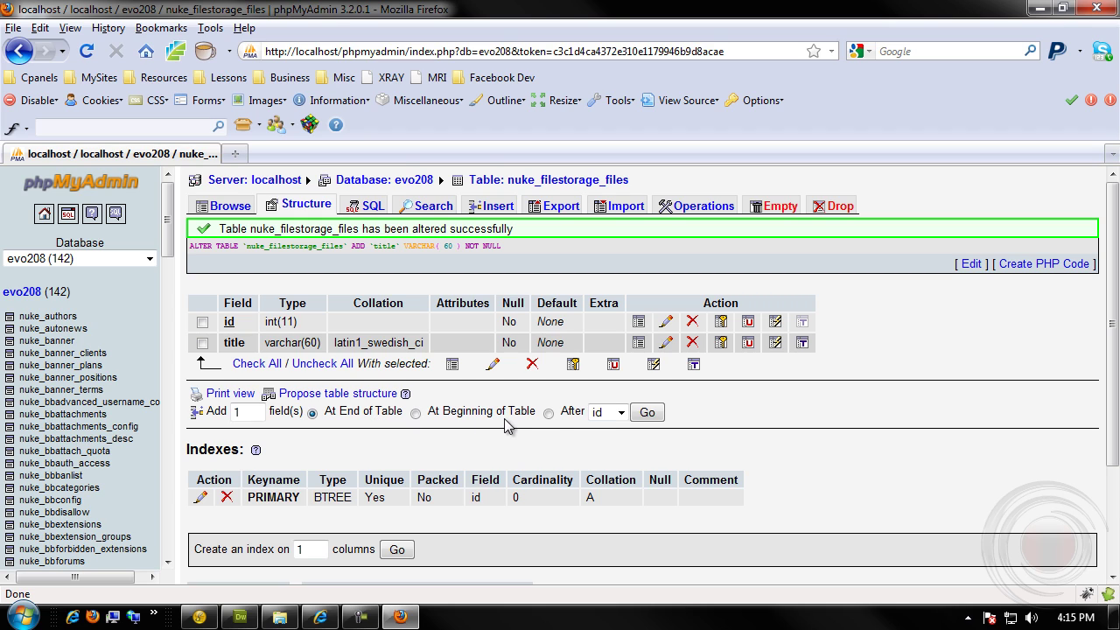
click(620, 413)
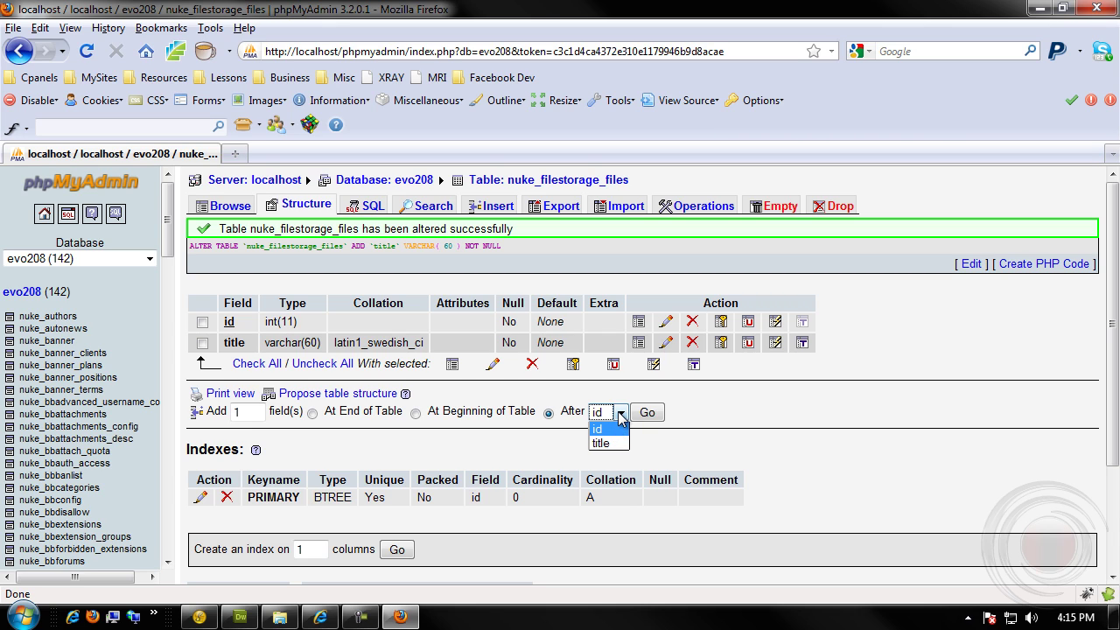
click(619, 416)
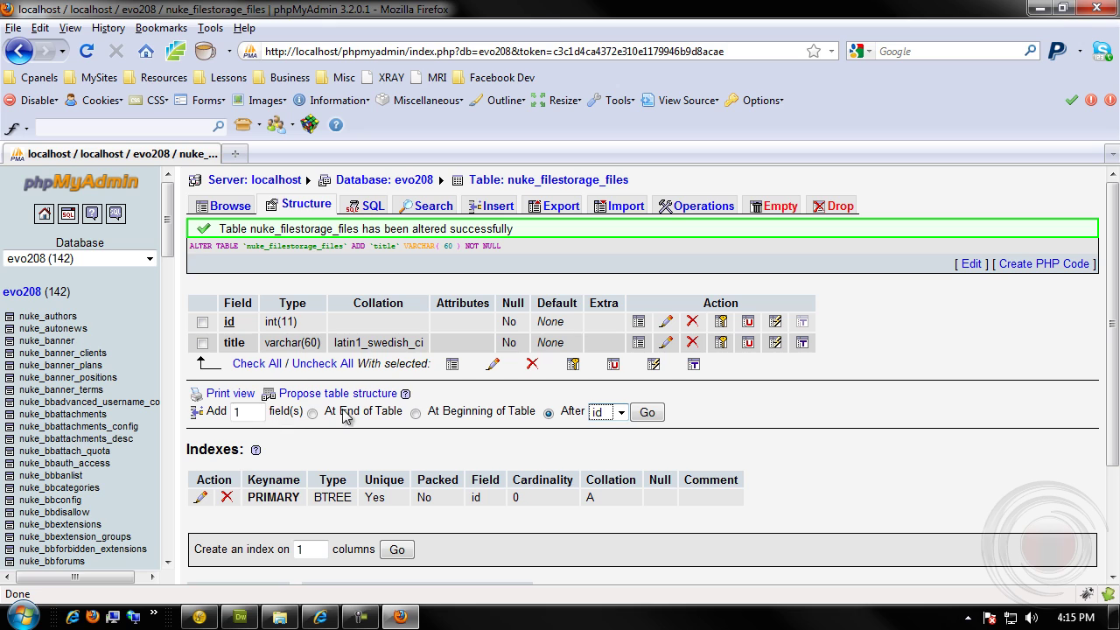
click(315, 414)
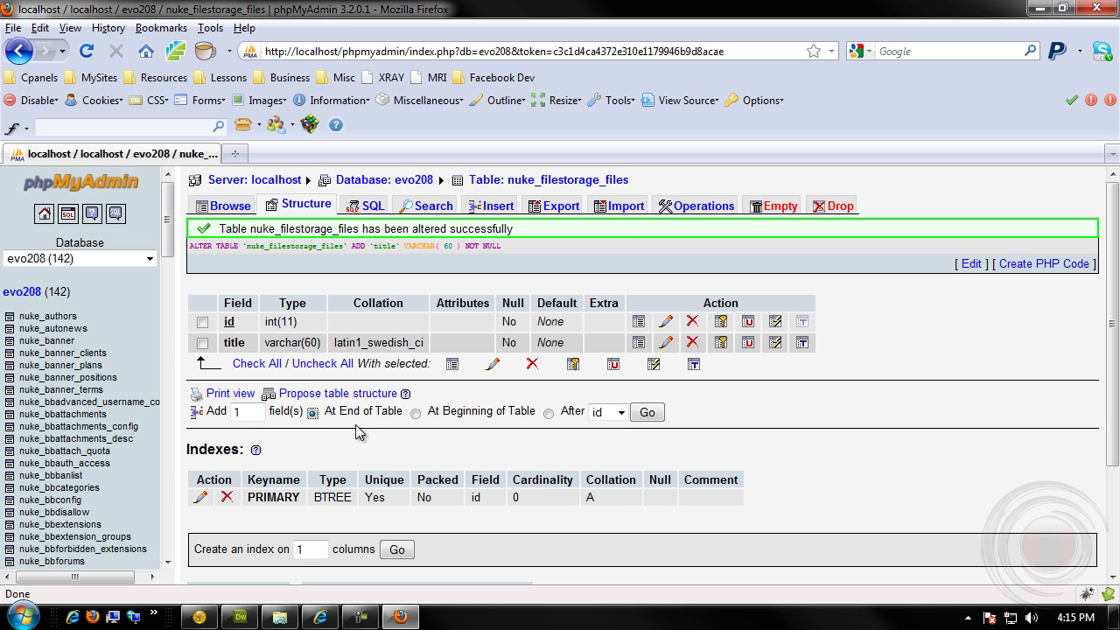
- Start a new field at the end of the table, named extension with type VARCHAR and length 60
click(647, 413)
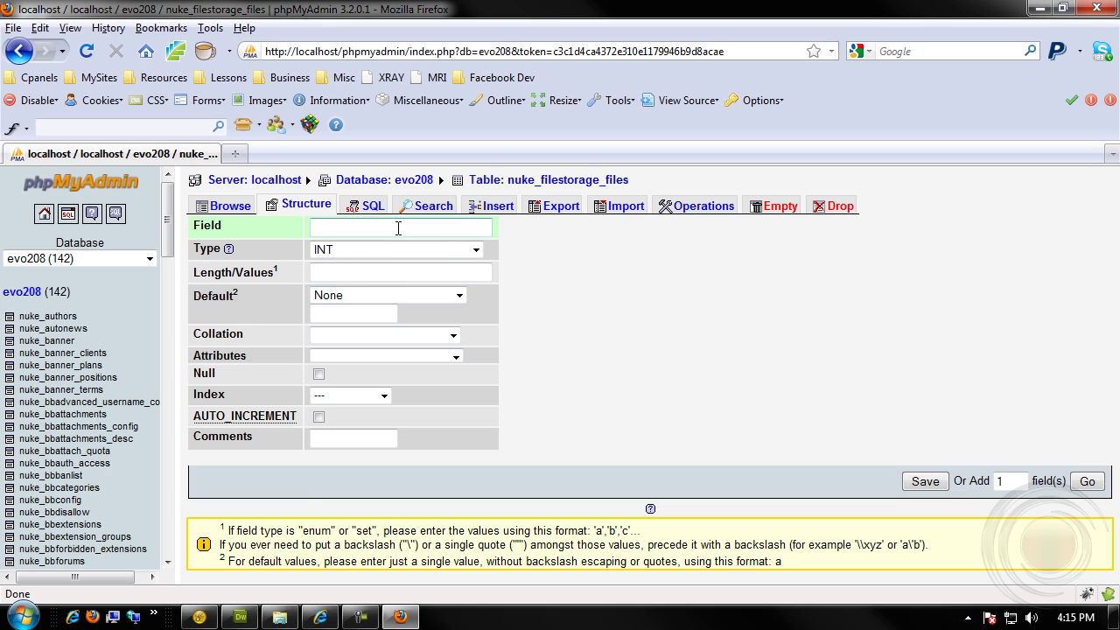
click(398, 228)
text(extension)
click(480, 252)
click(444, 277)
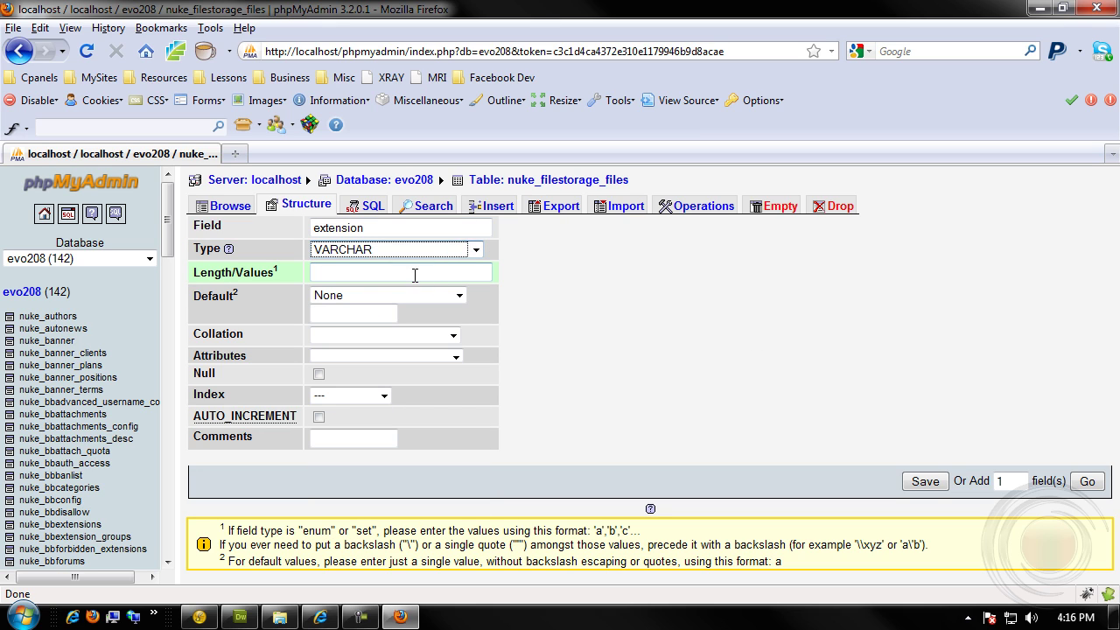
click(415, 274)
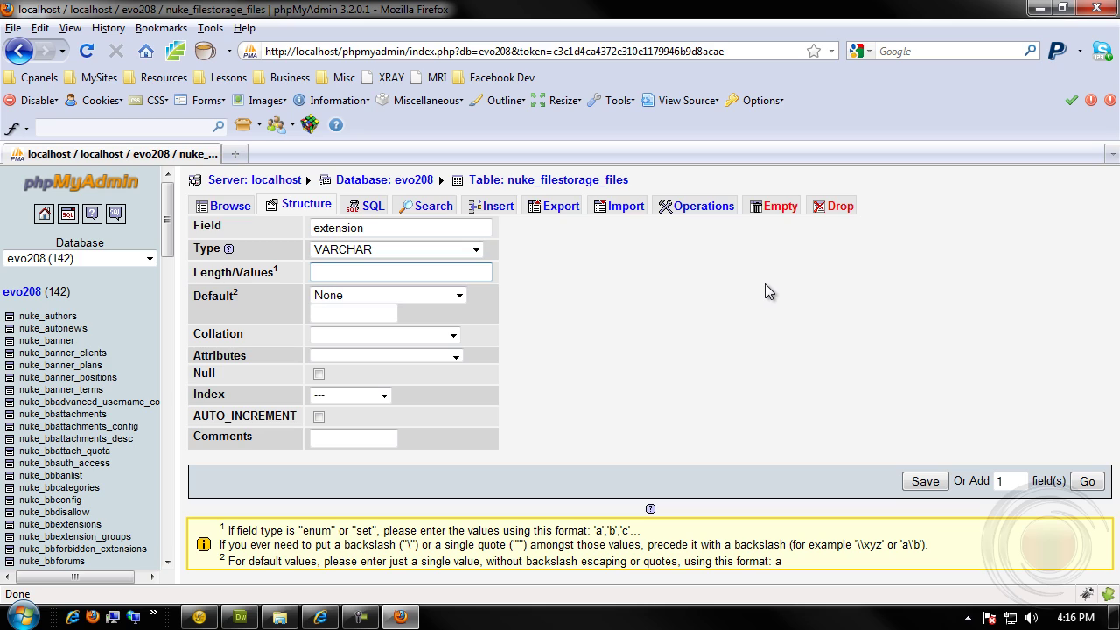
text(60)
key(Tab)
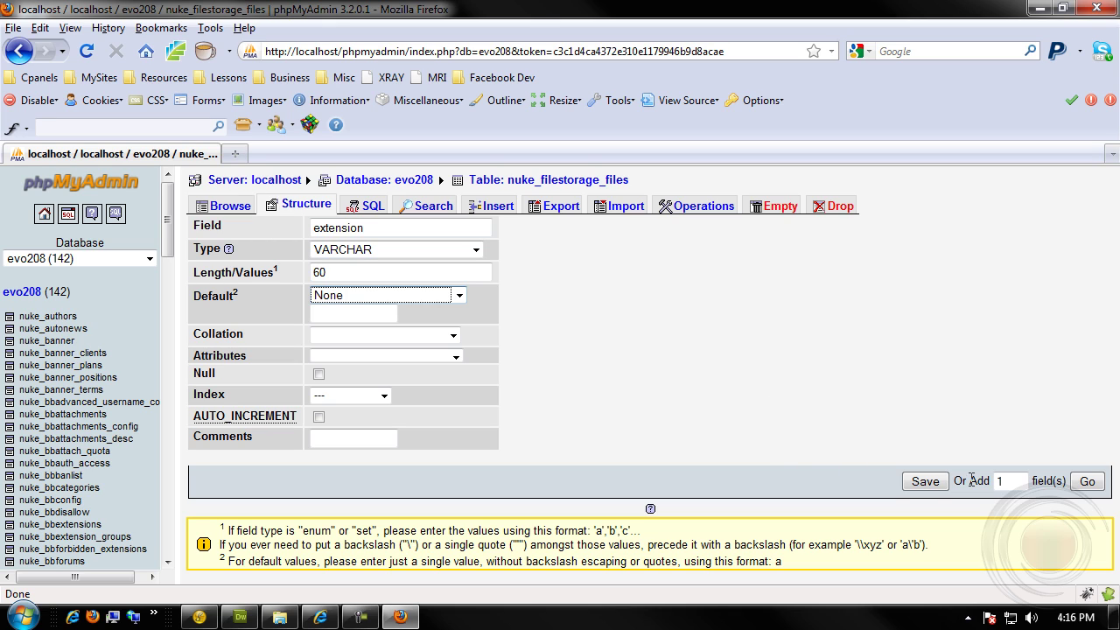
- Append another field to the form, named uploaded, with type INT, length 11 and a defined default of 0
click(1096, 486)
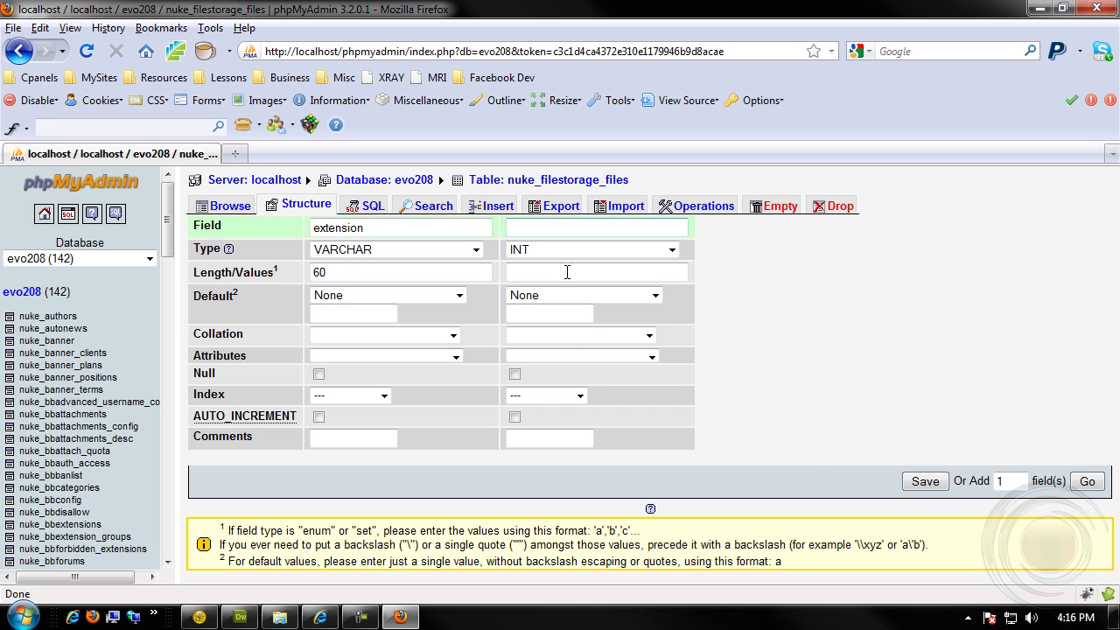
click(589, 227)
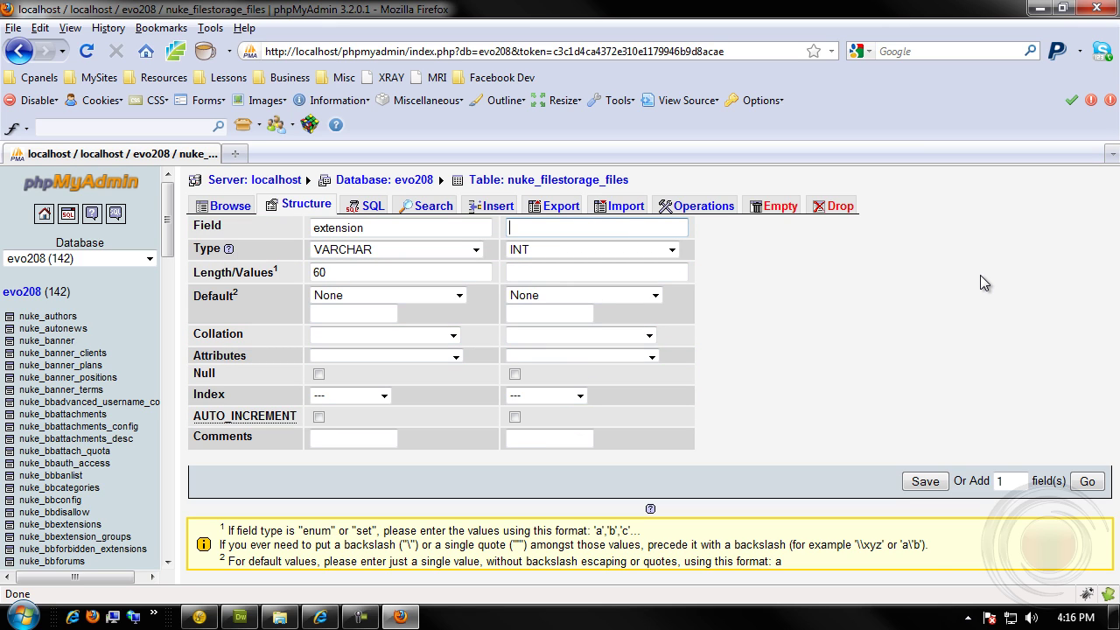
text(uploaded)
click(565, 272)
text(11)
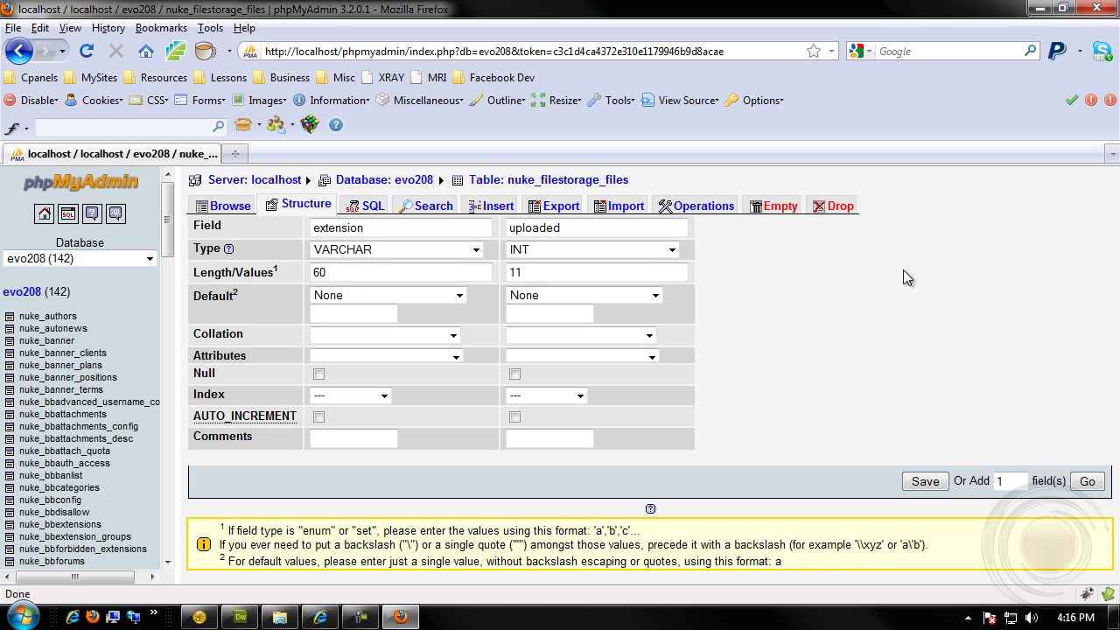
click(655, 297)
click(564, 326)
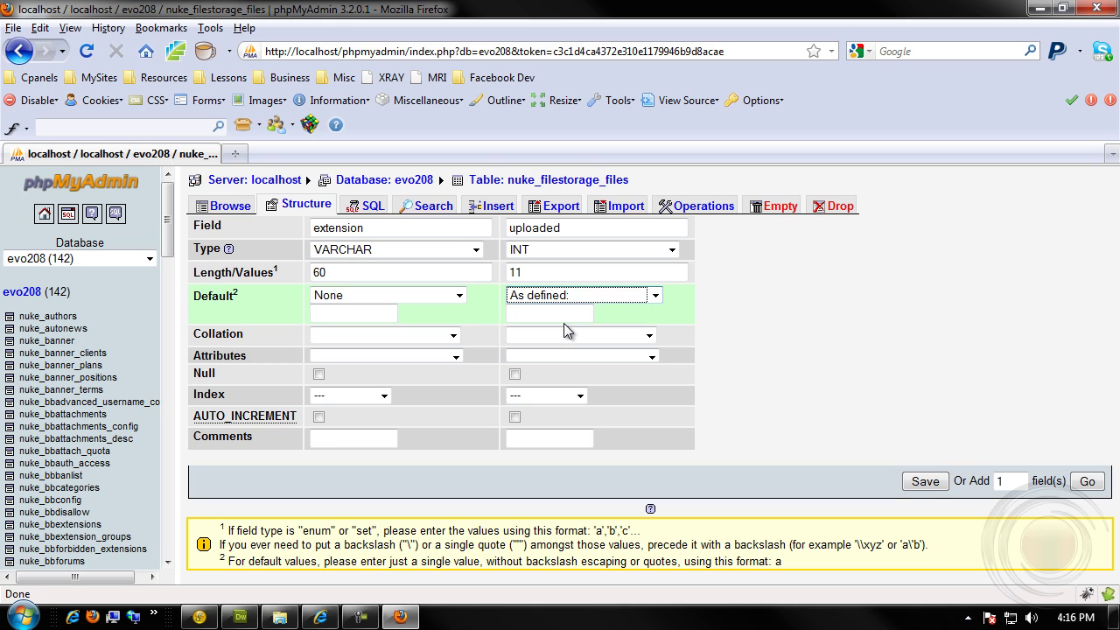
click(524, 314)
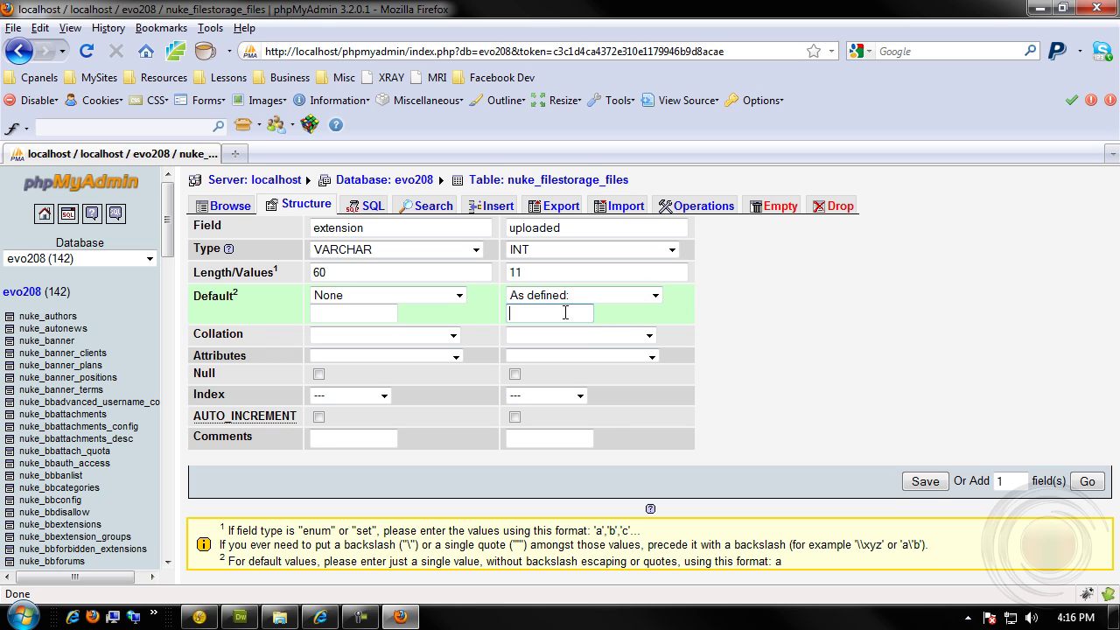
text(0)
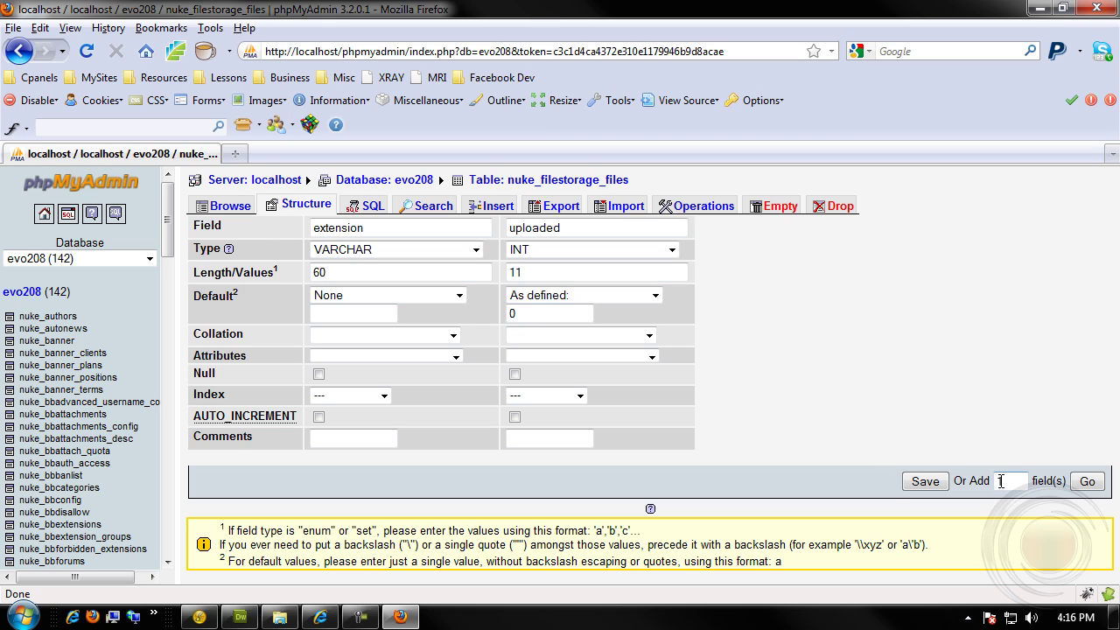
- Append a field named submitter with type VARCHAR and length 255, and save the new fields to the table
click(1086, 482)
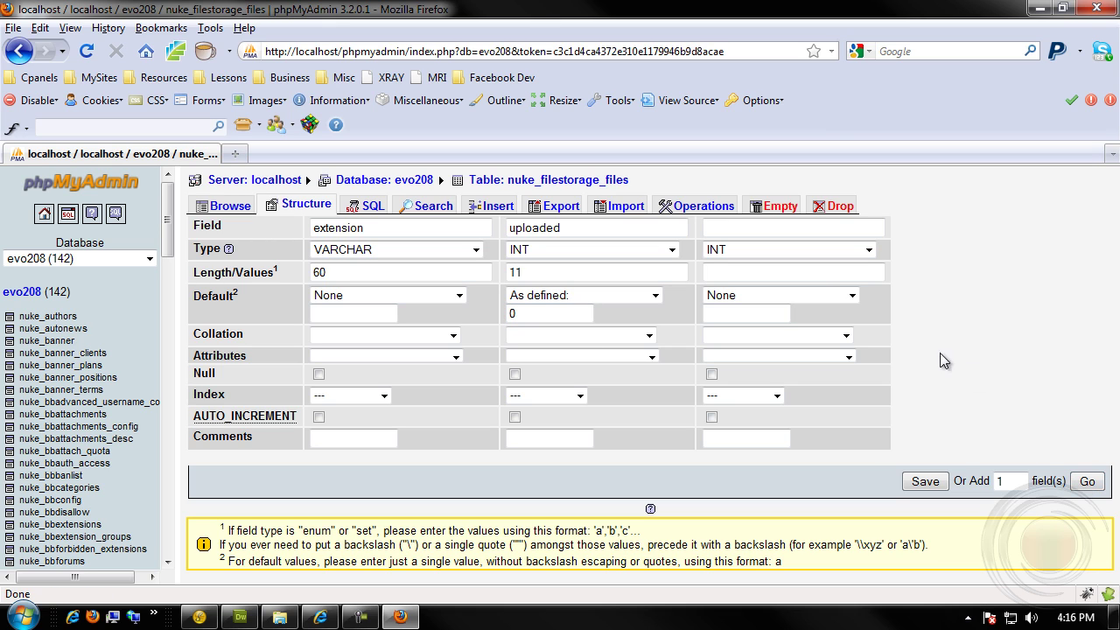
click(772, 228)
text(submitter)
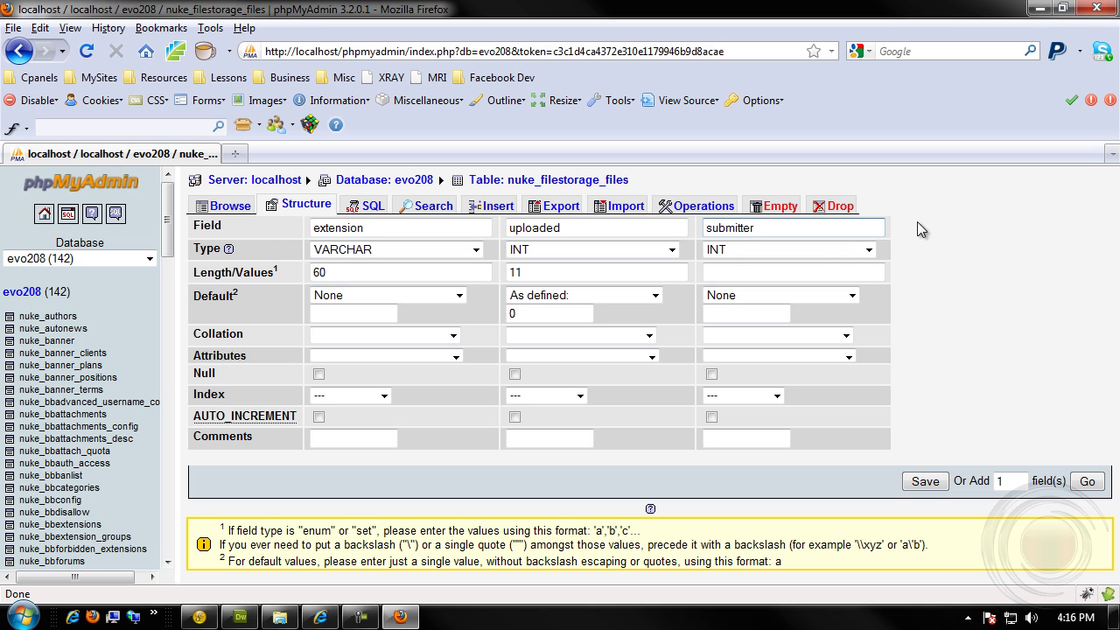
click(868, 251)
click(813, 280)
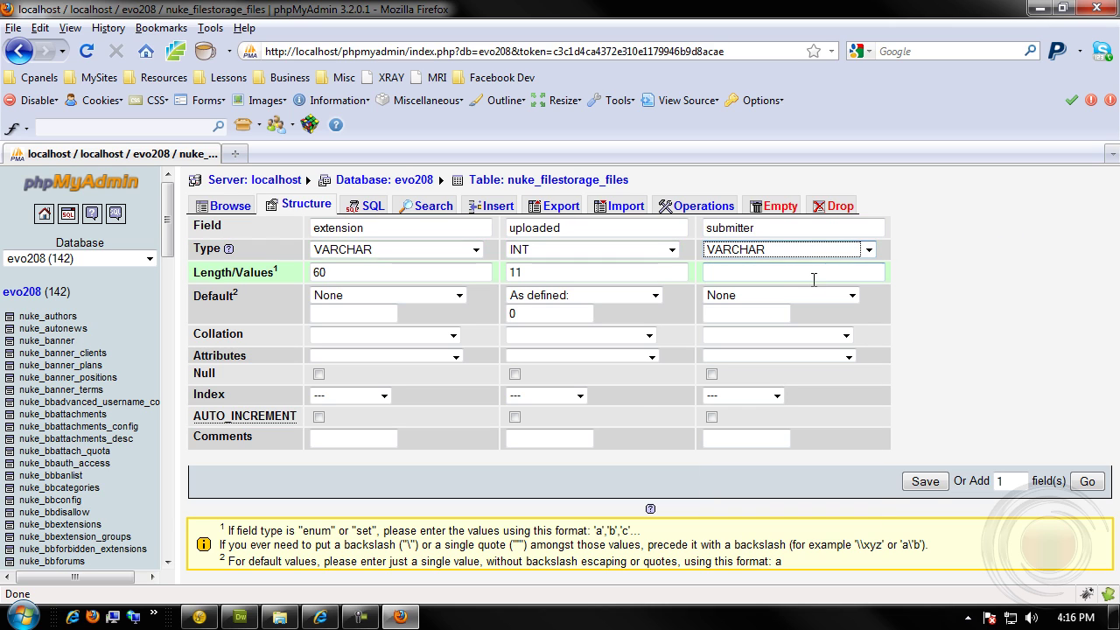
click(792, 273)
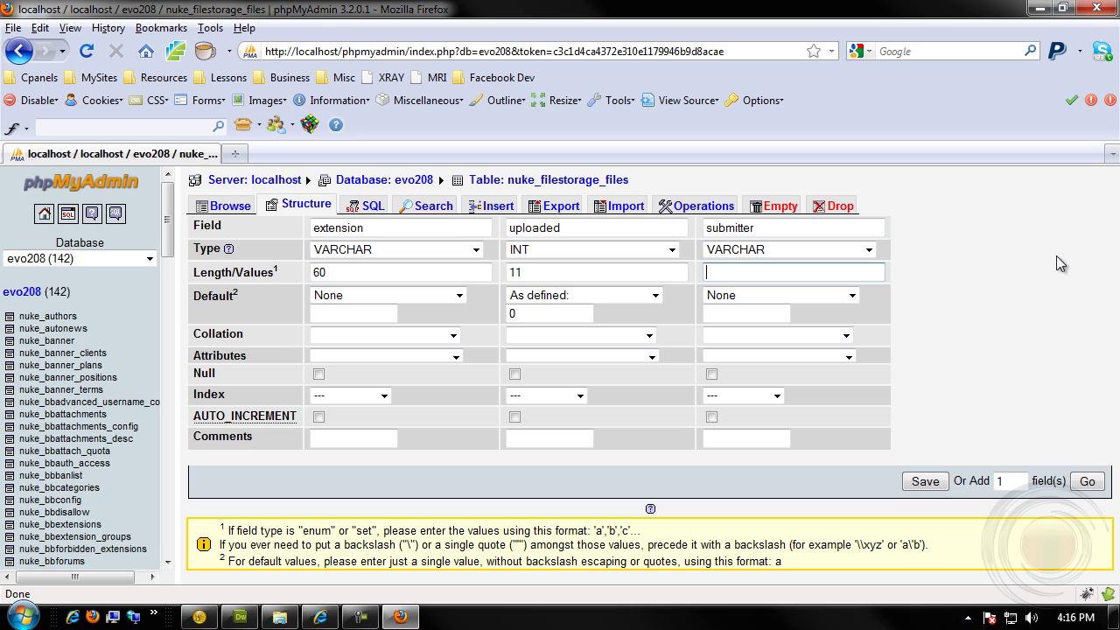
text(255)
click(944, 298)
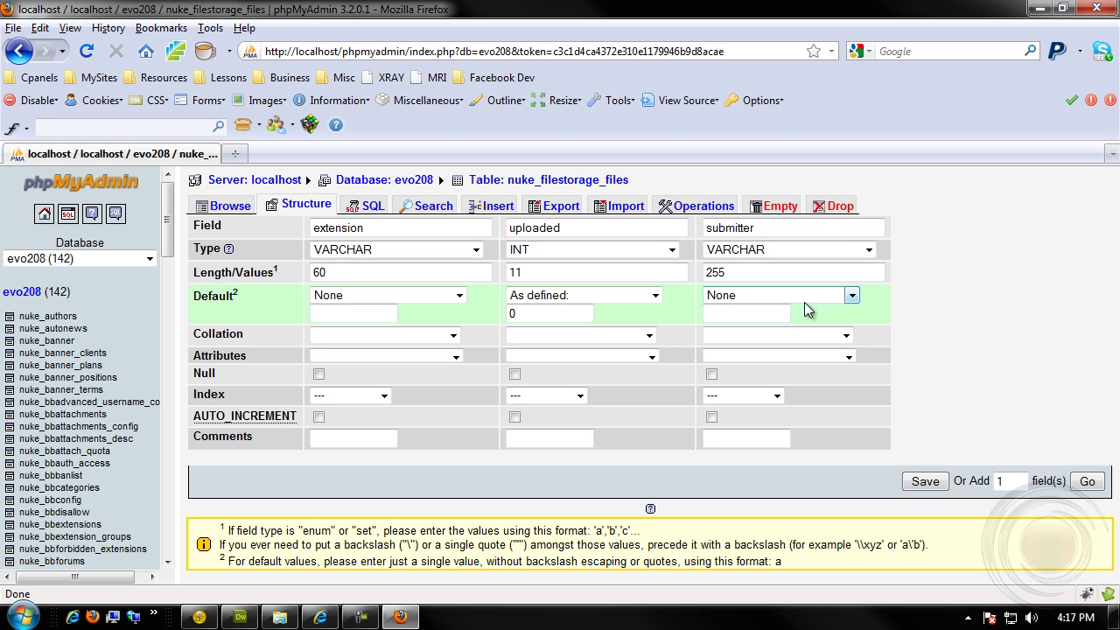
click(927, 482)
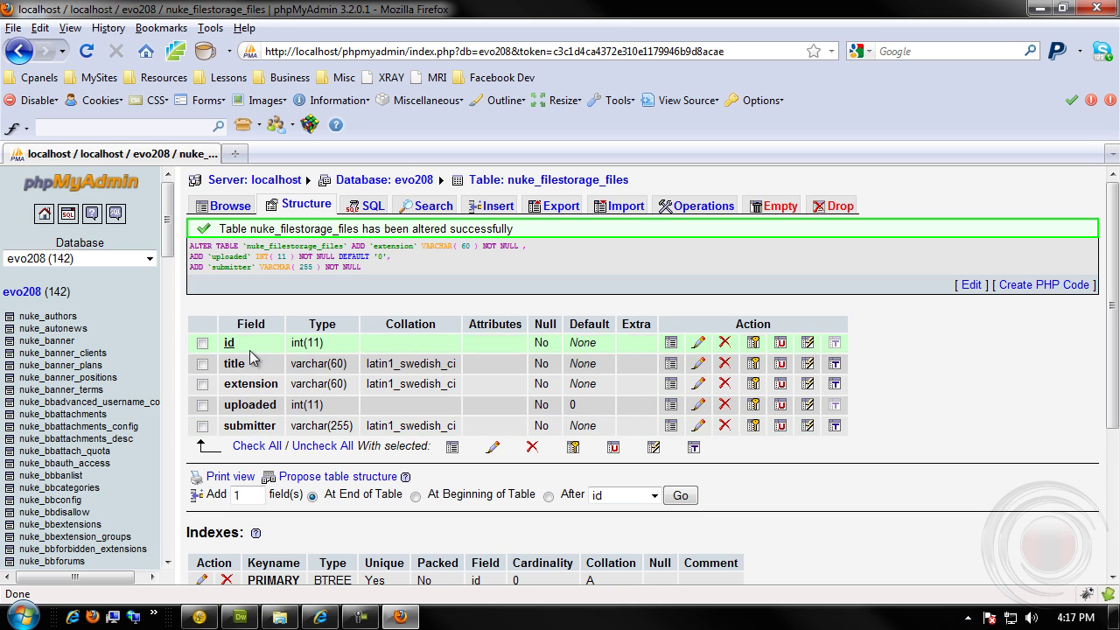
- Start adding three more fields at the end of the table
scroll(250, 435, down, 4)
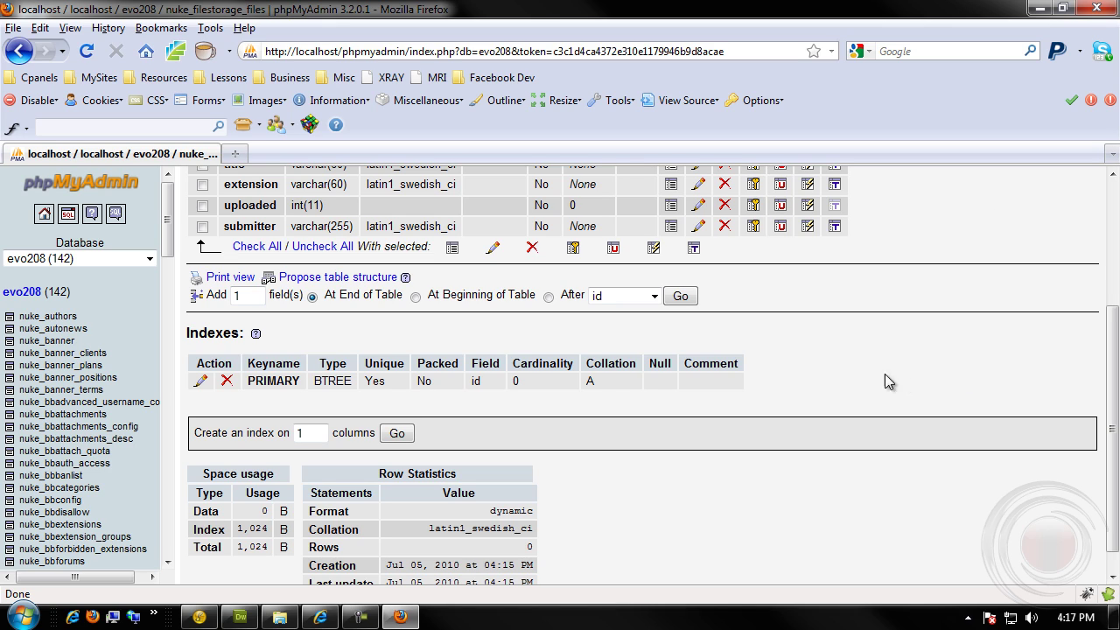
double_click(251, 295)
text(3)
click(681, 297)
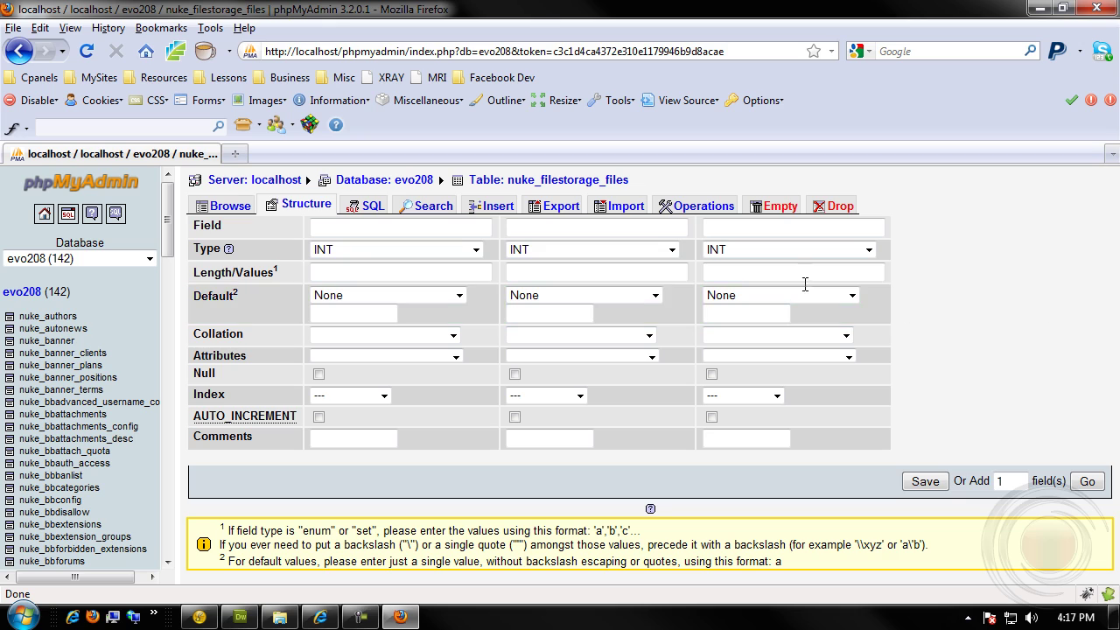
- Define the first new field as filesize with type BIGINT, length 20 and a defined default of 0
click(419, 232)
text(filesize)
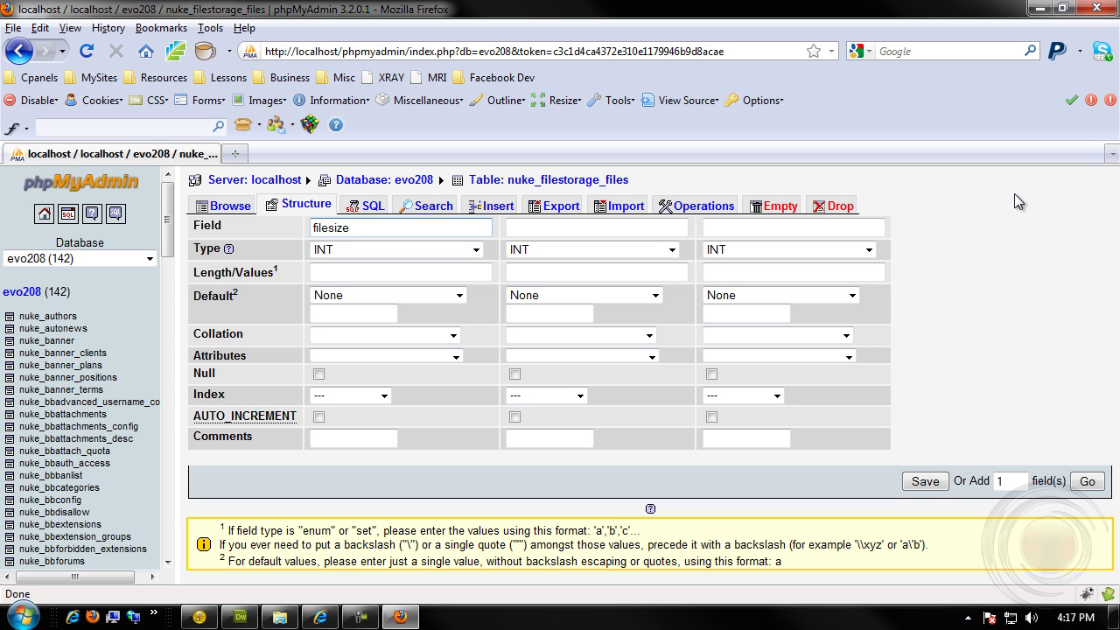
click(478, 251)
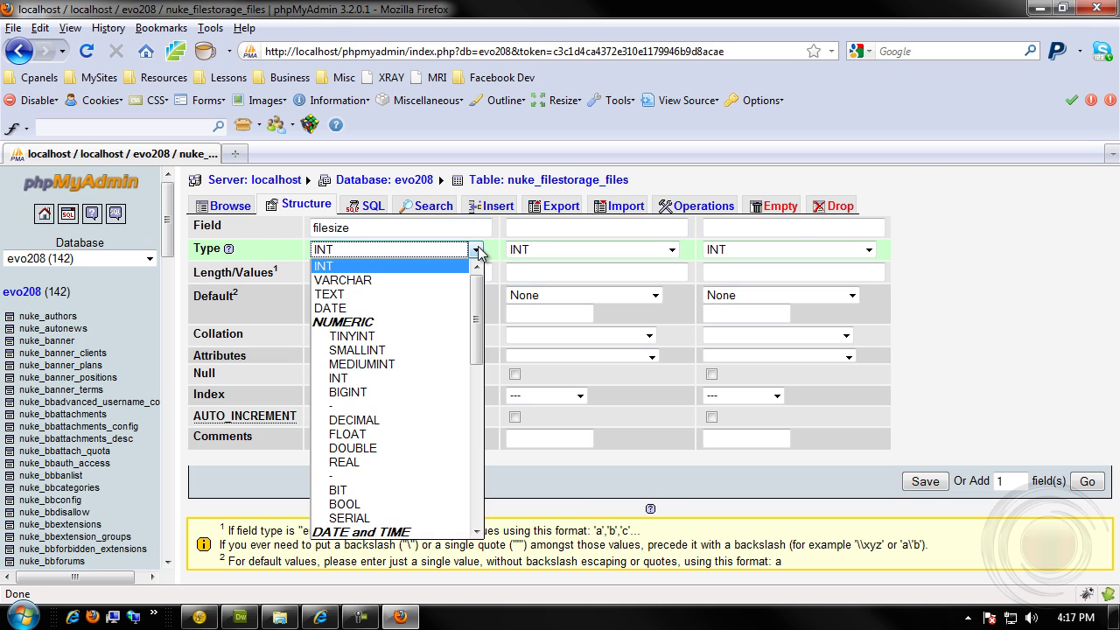
click(374, 392)
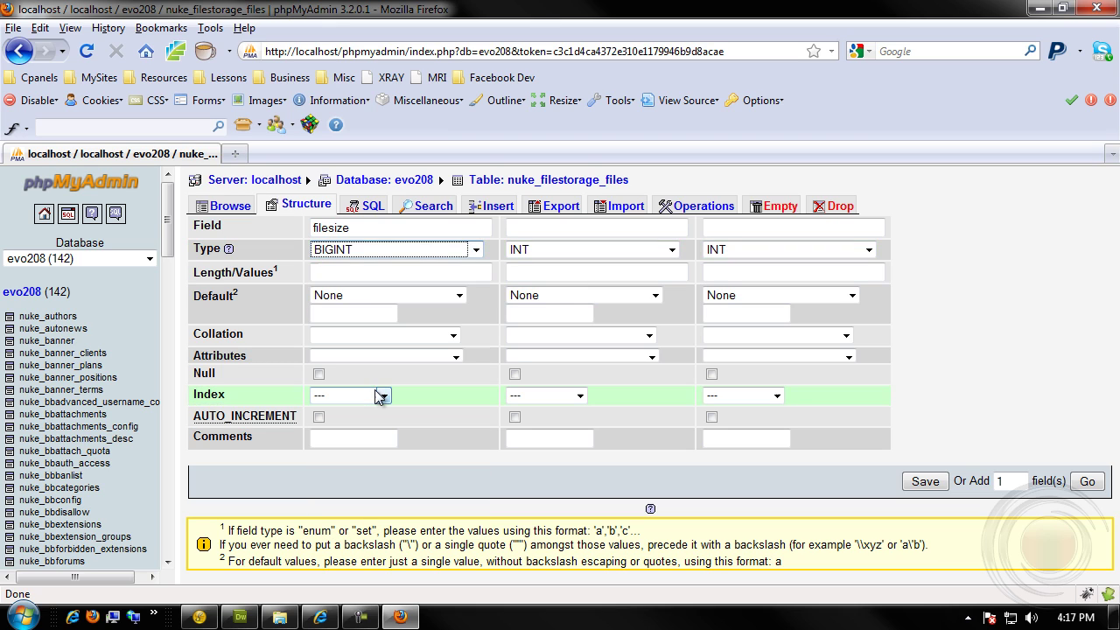
click(375, 272)
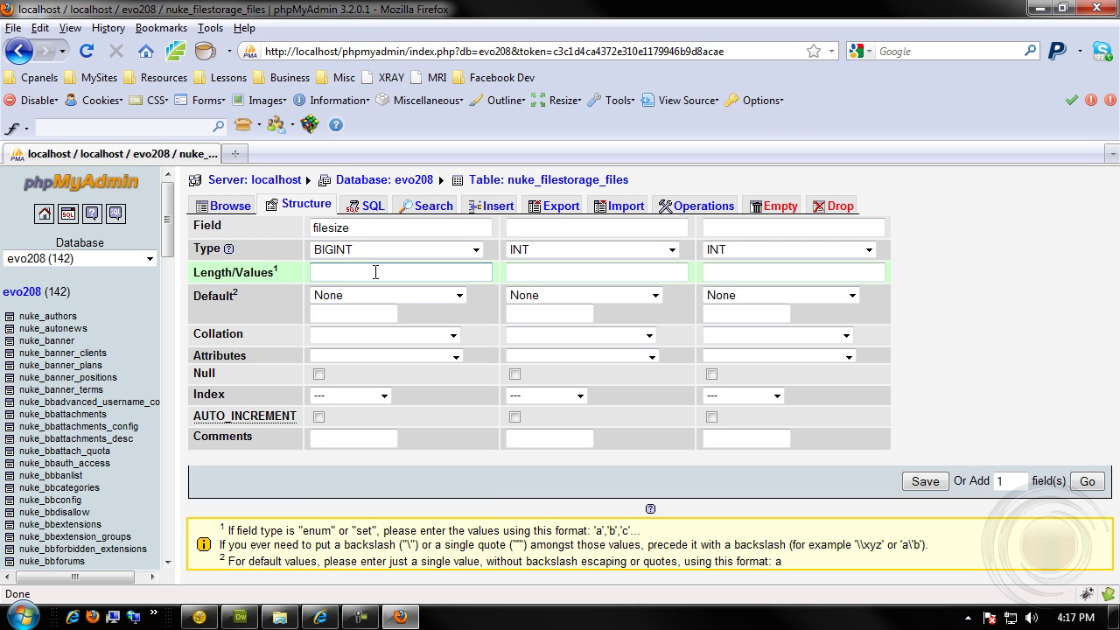
text(20)
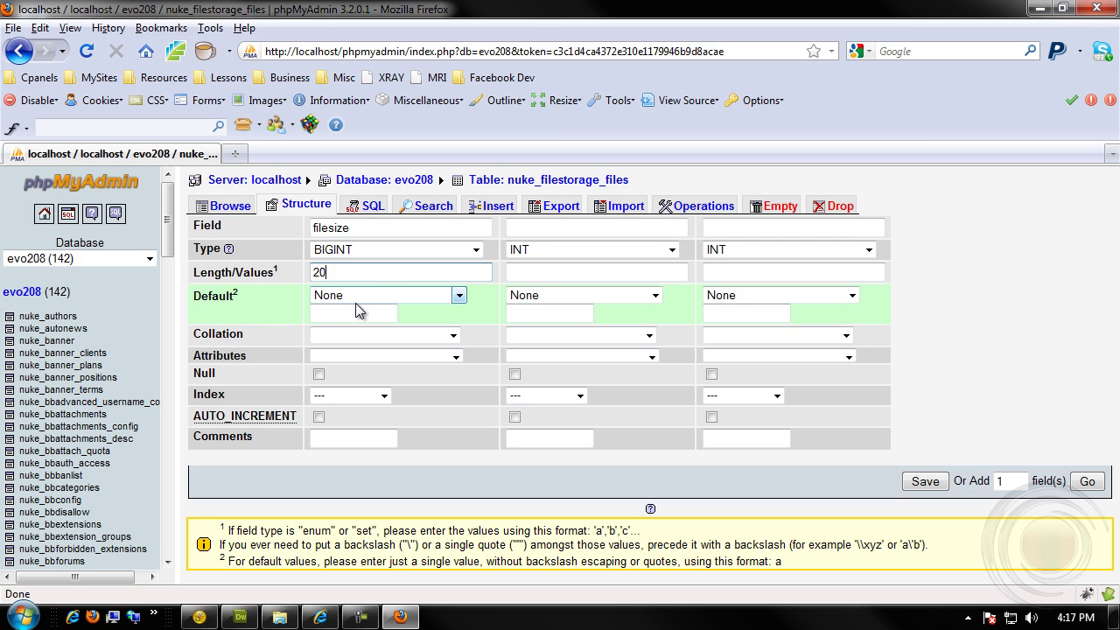
click(454, 295)
click(411, 328)
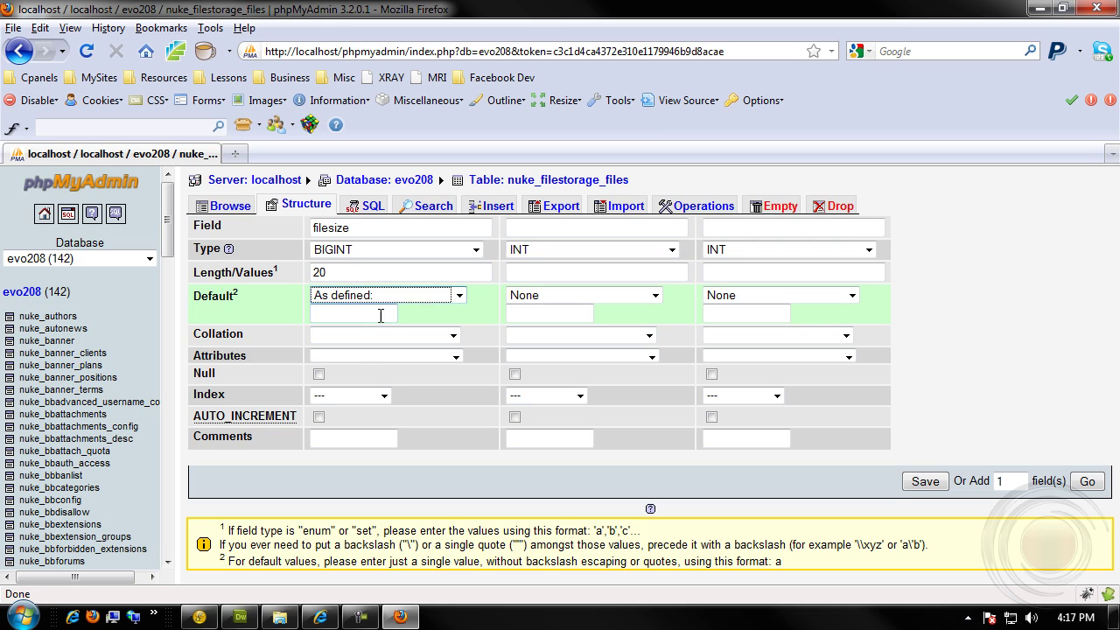
click(372, 313)
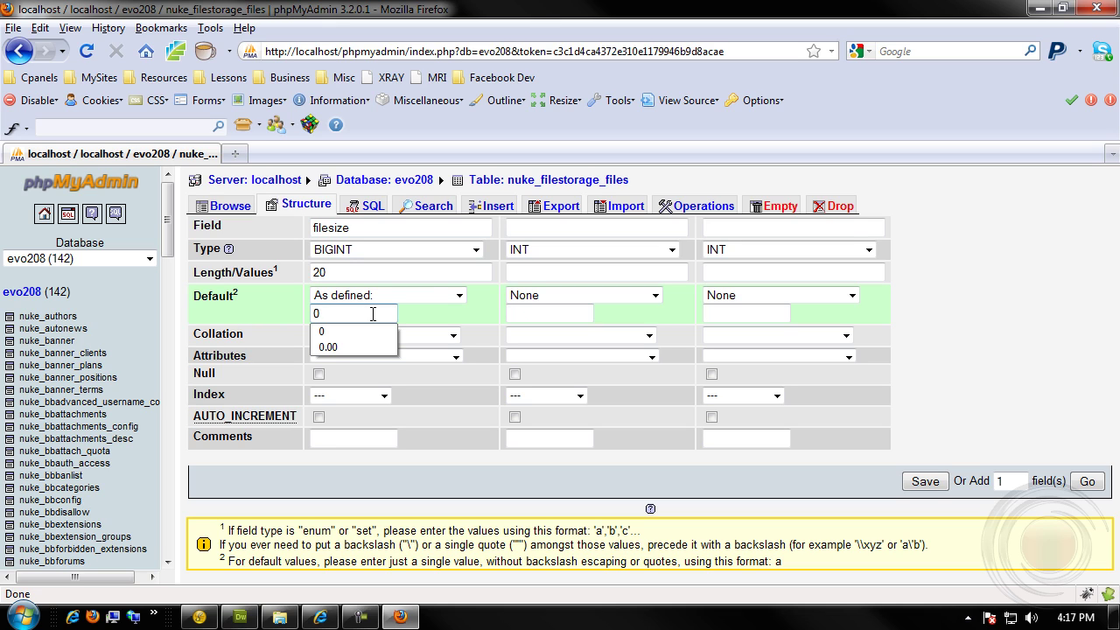
- Define the second new field as folder with type VARCHAR and length 60
click(577, 230)
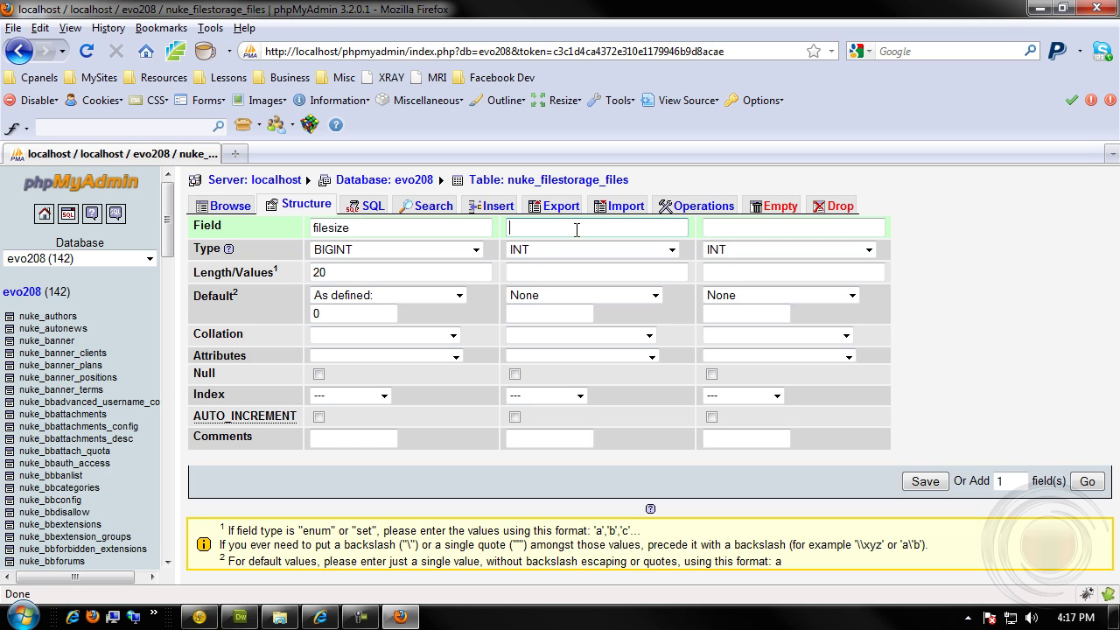
text(file)
text(older)
click(667, 248)
click(620, 278)
click(622, 274)
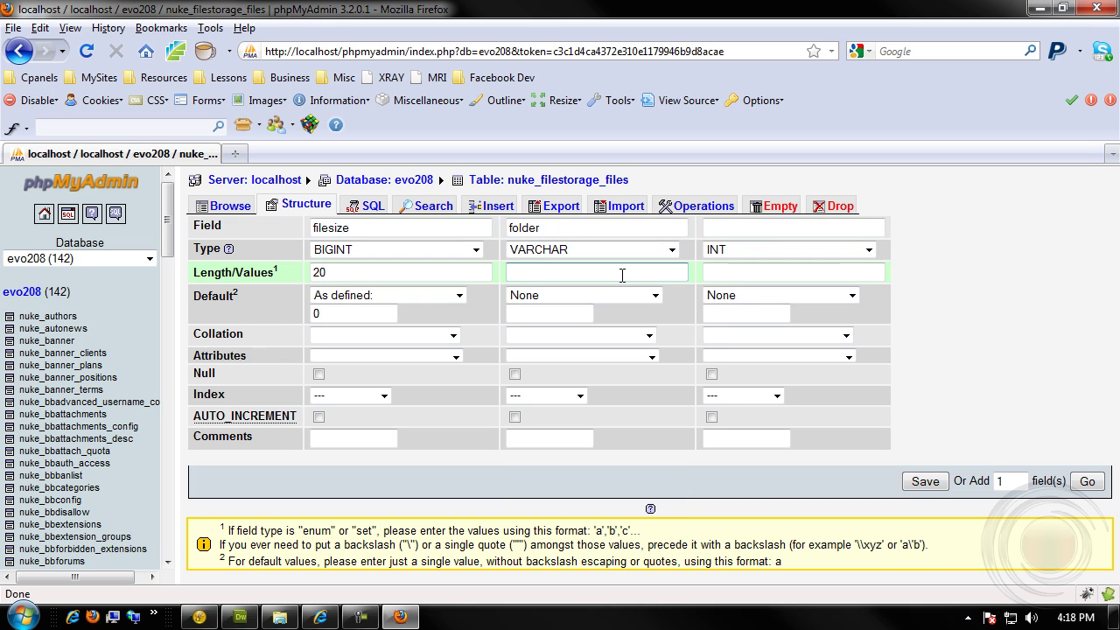
text(60)
click(622, 275)
click(622, 274)
click(663, 318)
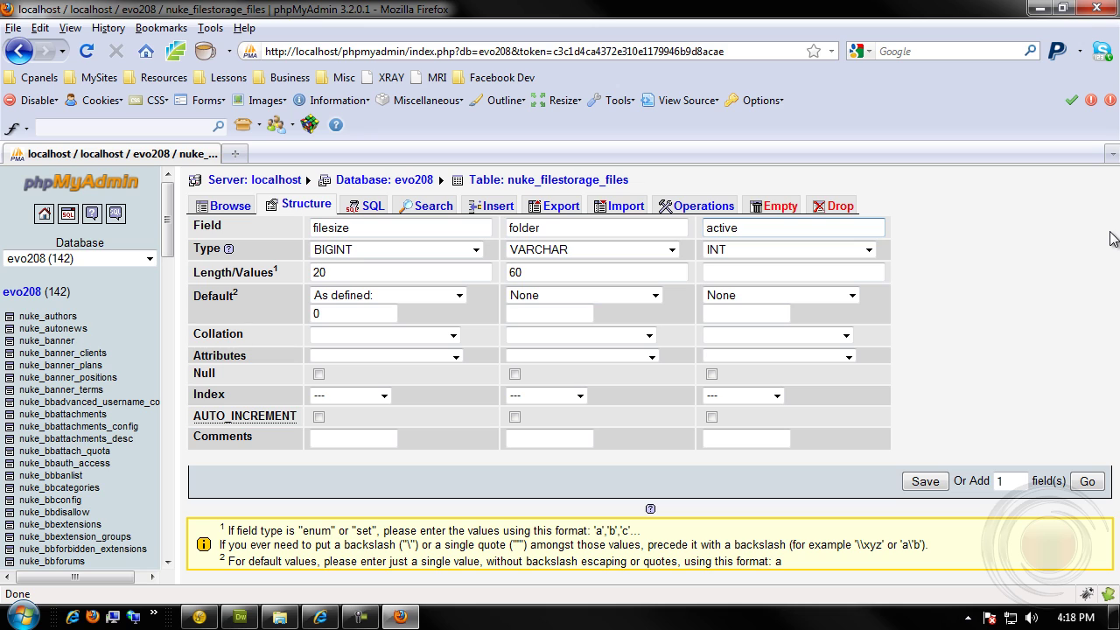
- Define the third new field, active, with type TINYINT, length 2 and a defined default of 1, and save the three fields
click(869, 250)
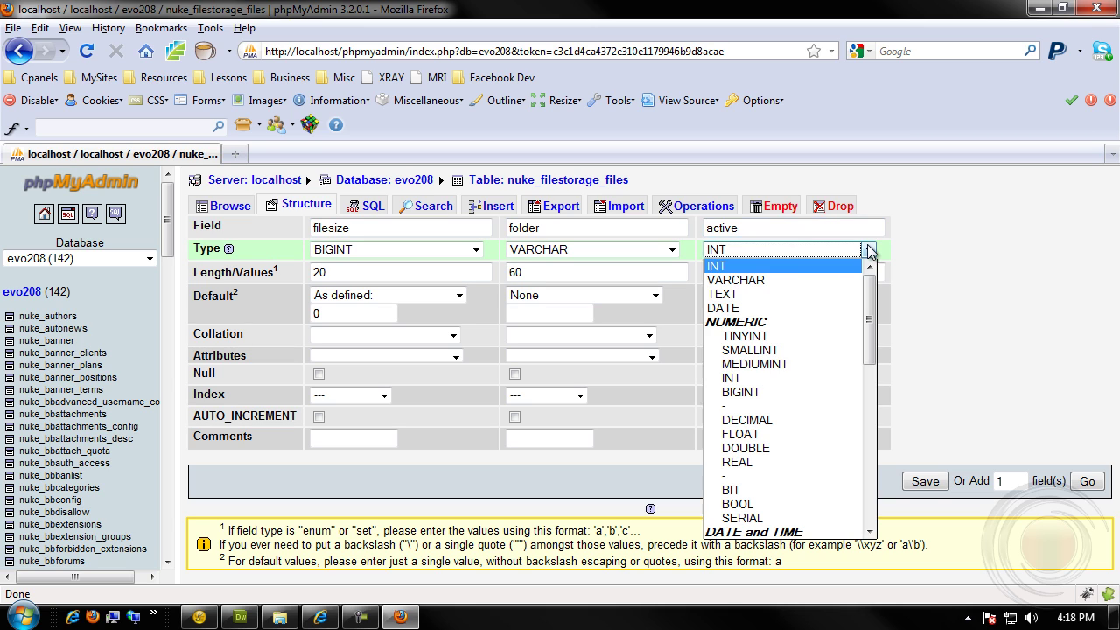
click(781, 338)
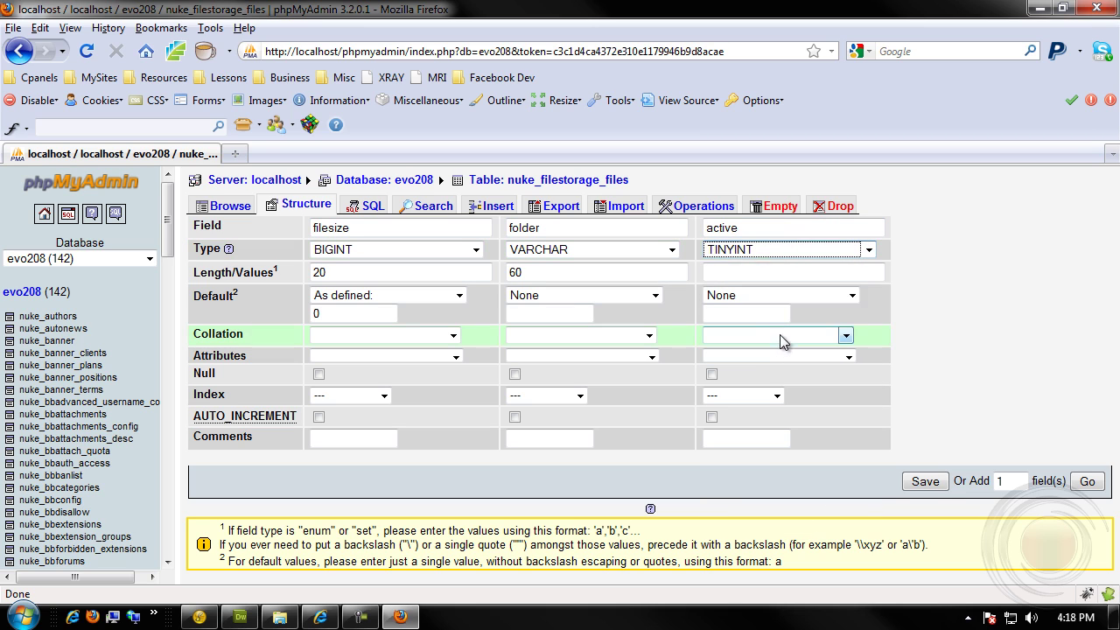
click(747, 272)
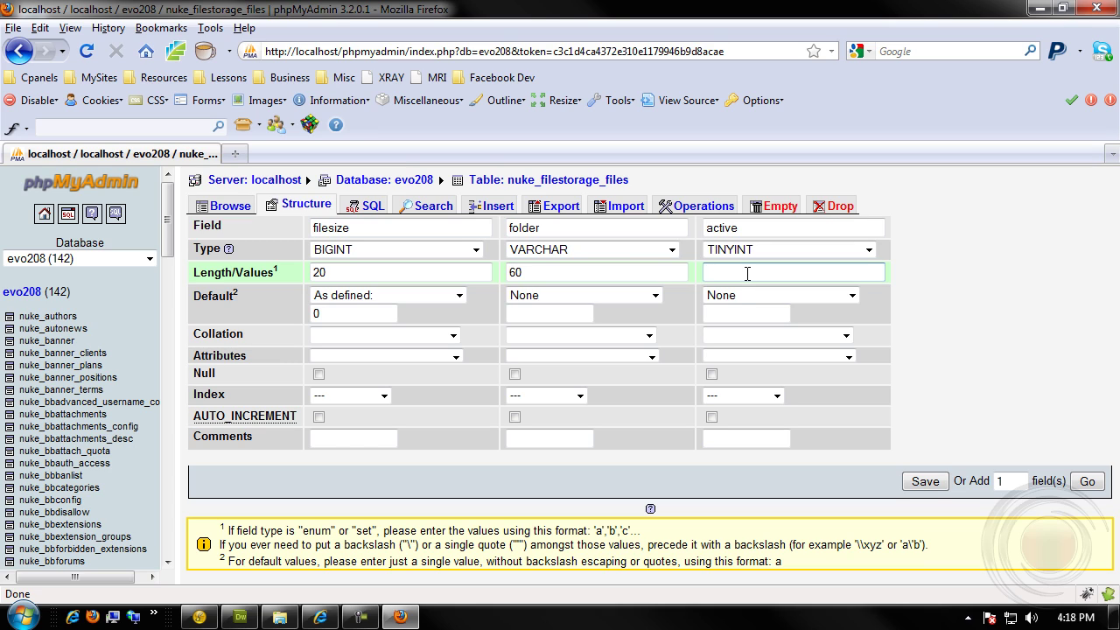
text(2)
click(933, 281)
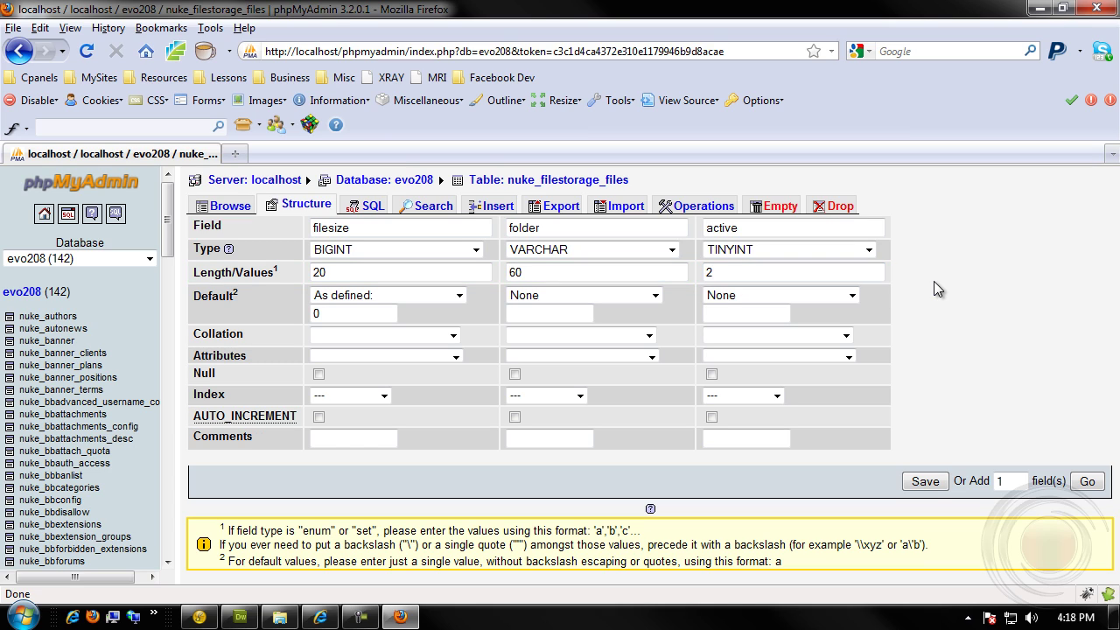
click(852, 297)
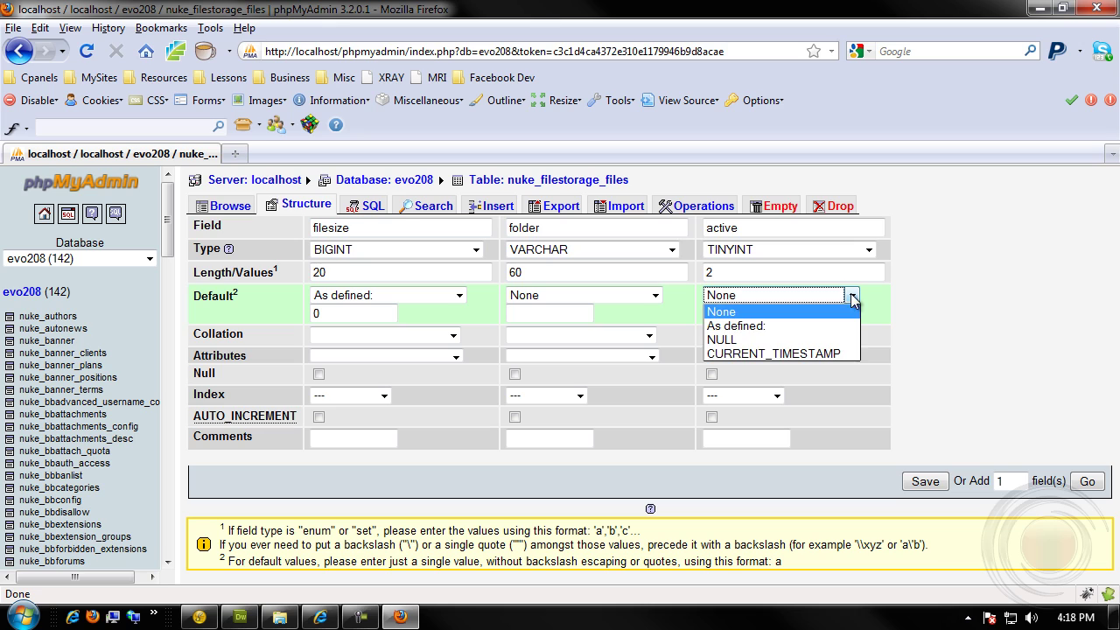
click(757, 318)
click(757, 315)
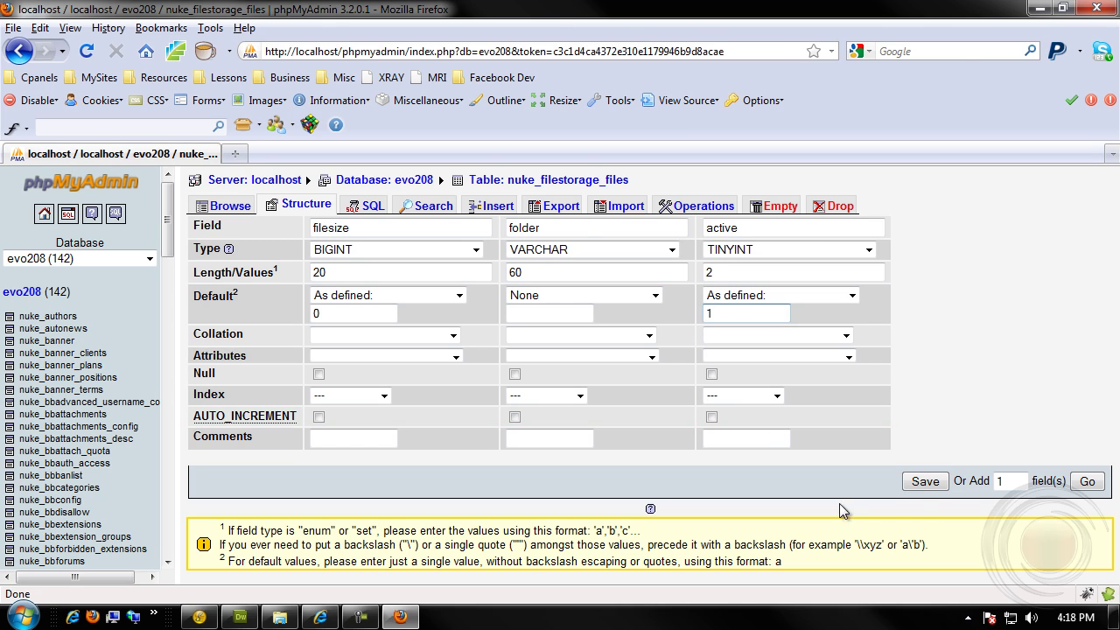
click(924, 482)
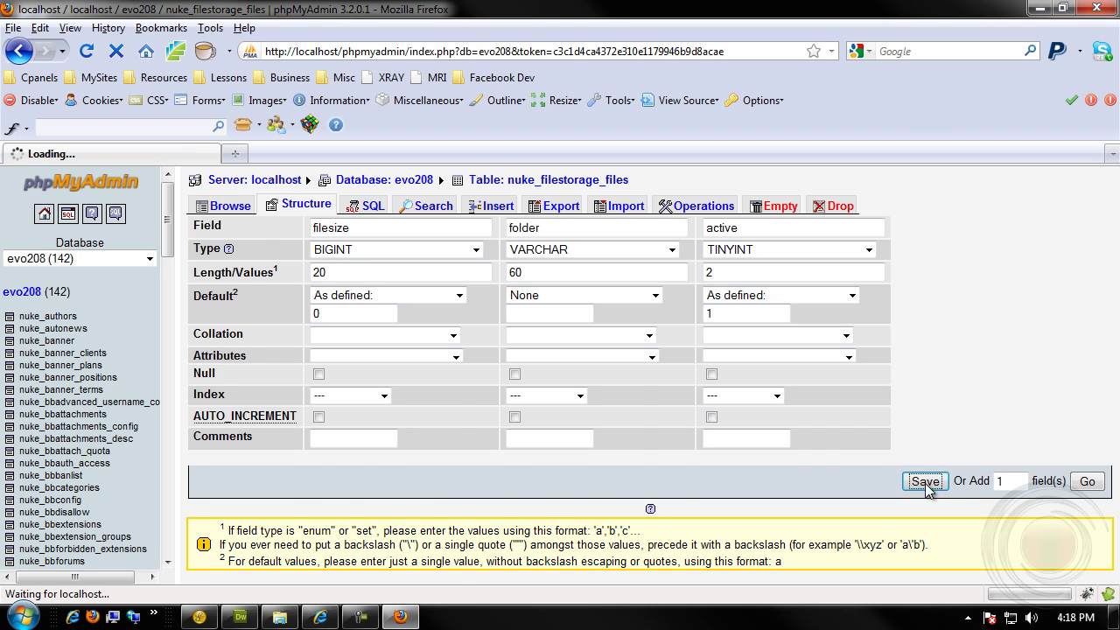
scroll(262, 368, down, 4)
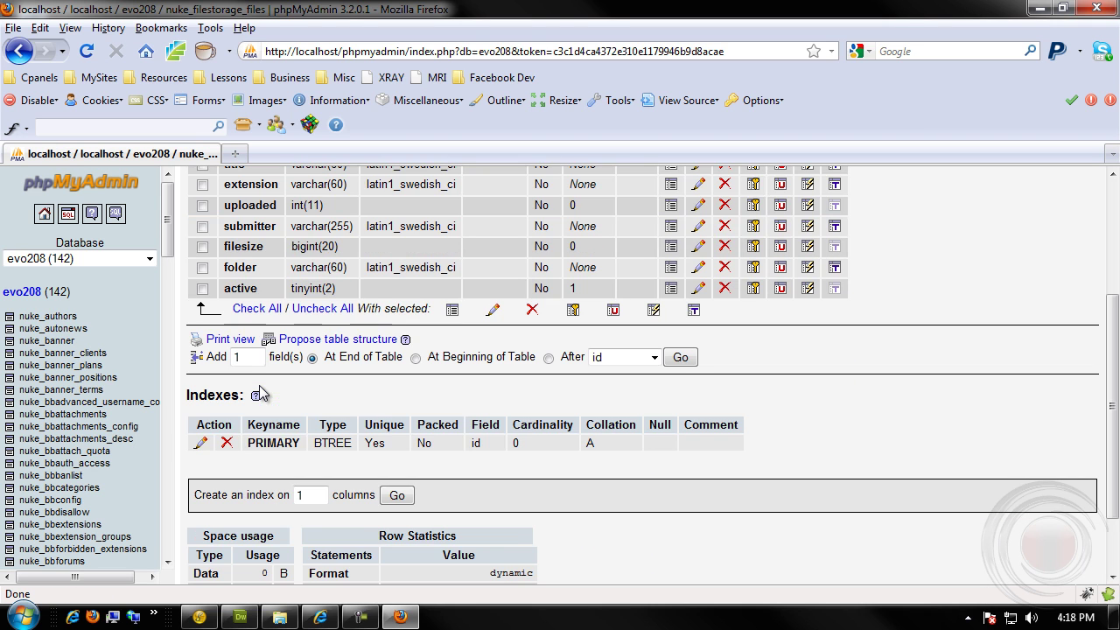
scroll(265, 394, up, 2)
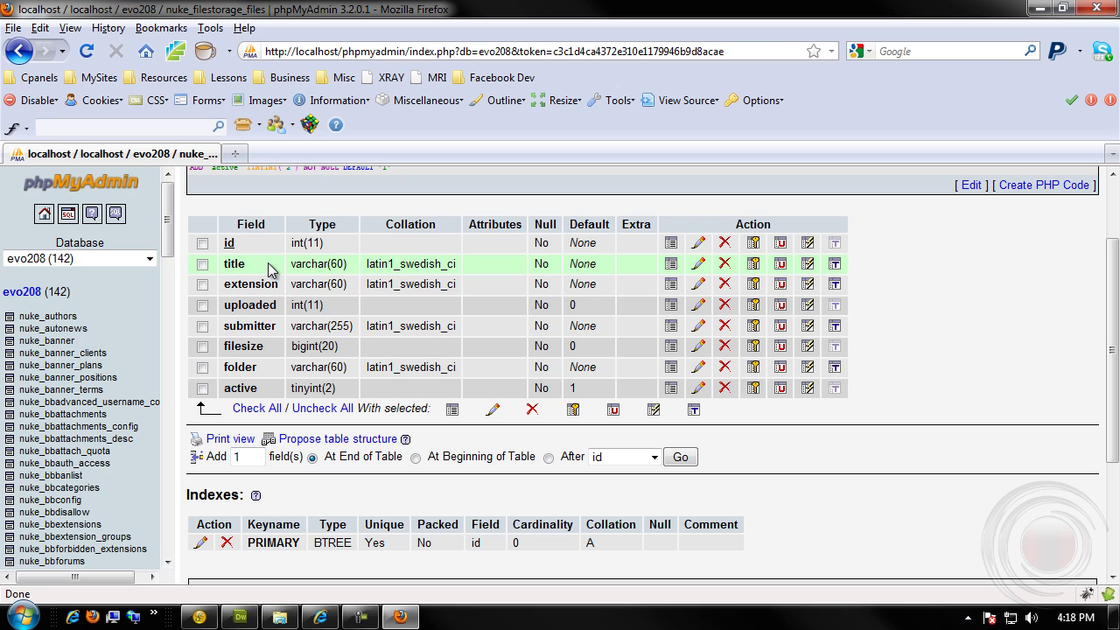
click(700, 264)
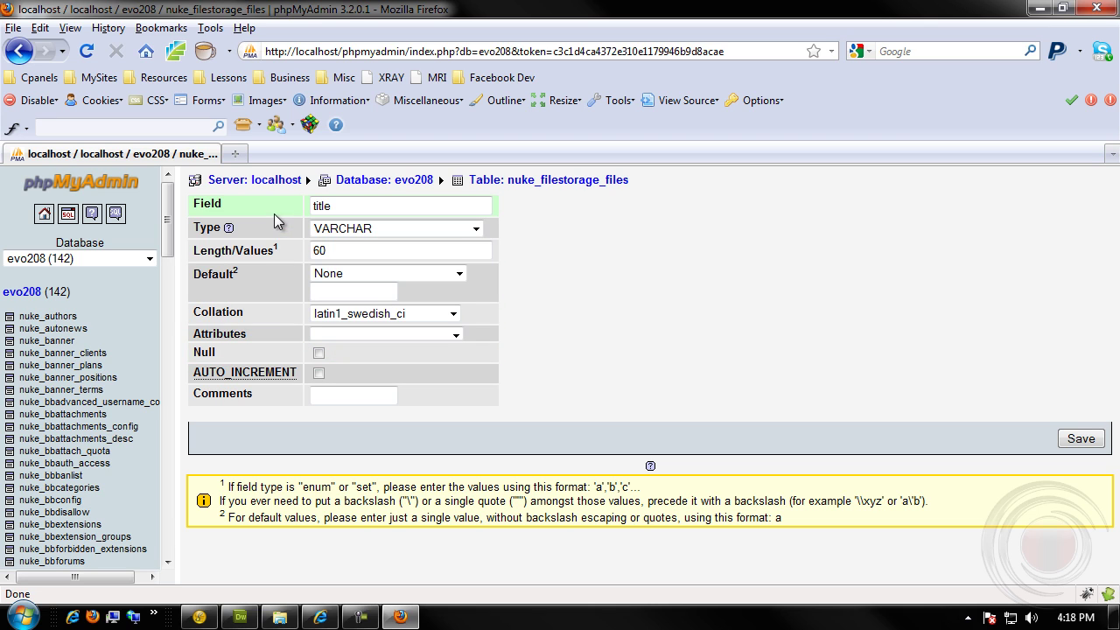
click(20, 50)
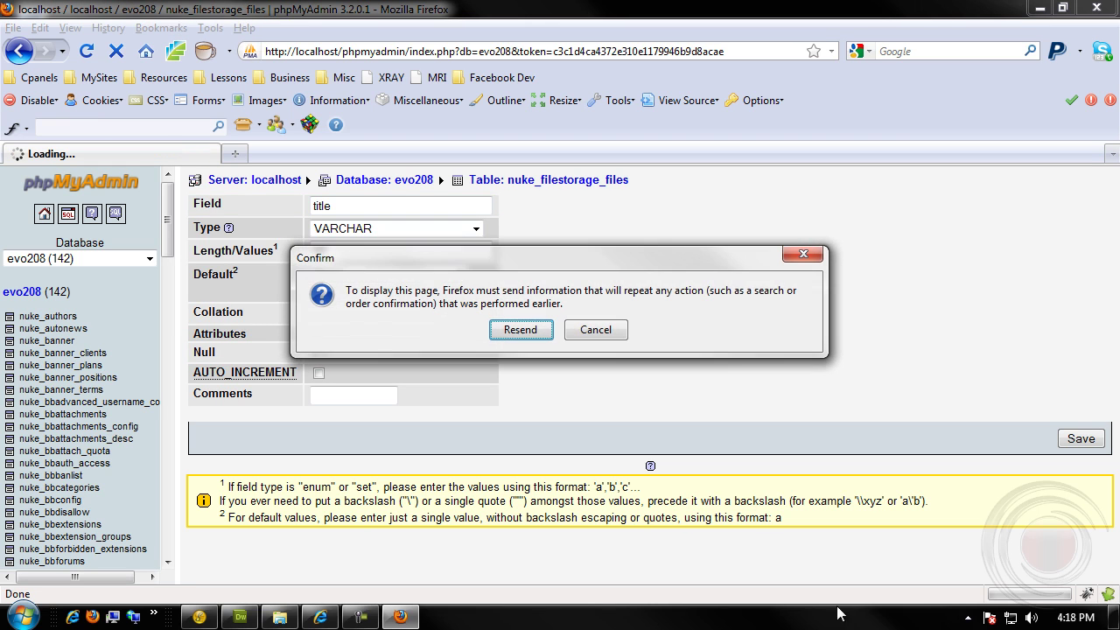
click(603, 339)
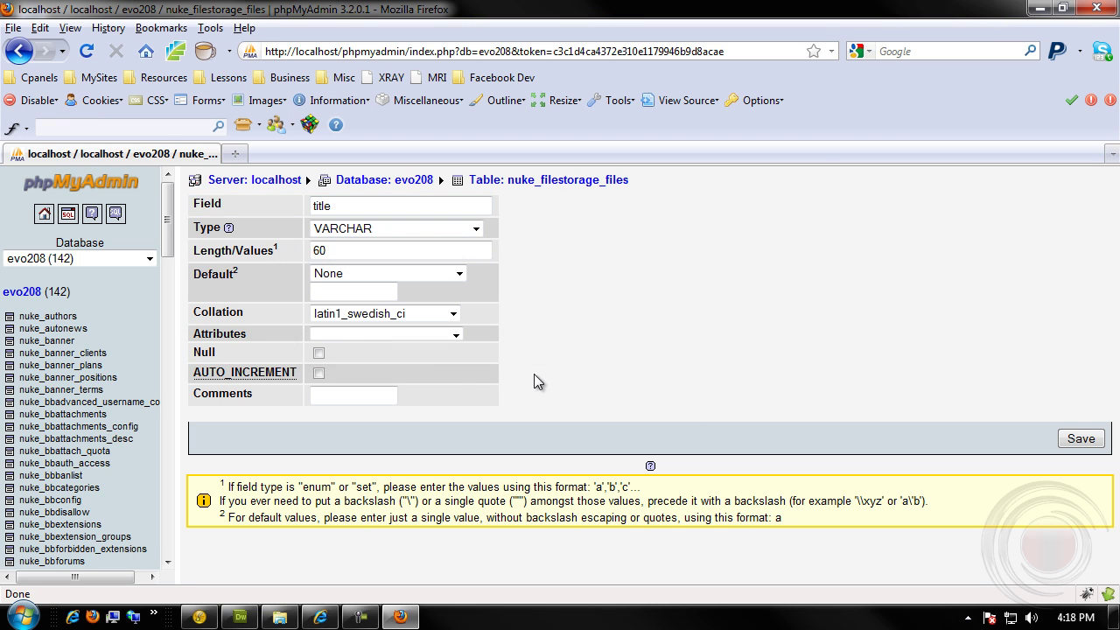
- Open the structure of the nuke_filestorage_files table from the evo208 table list
click(24, 291)
scroll(354, 428, down, 15)
scroll(355, 433, down, 8)
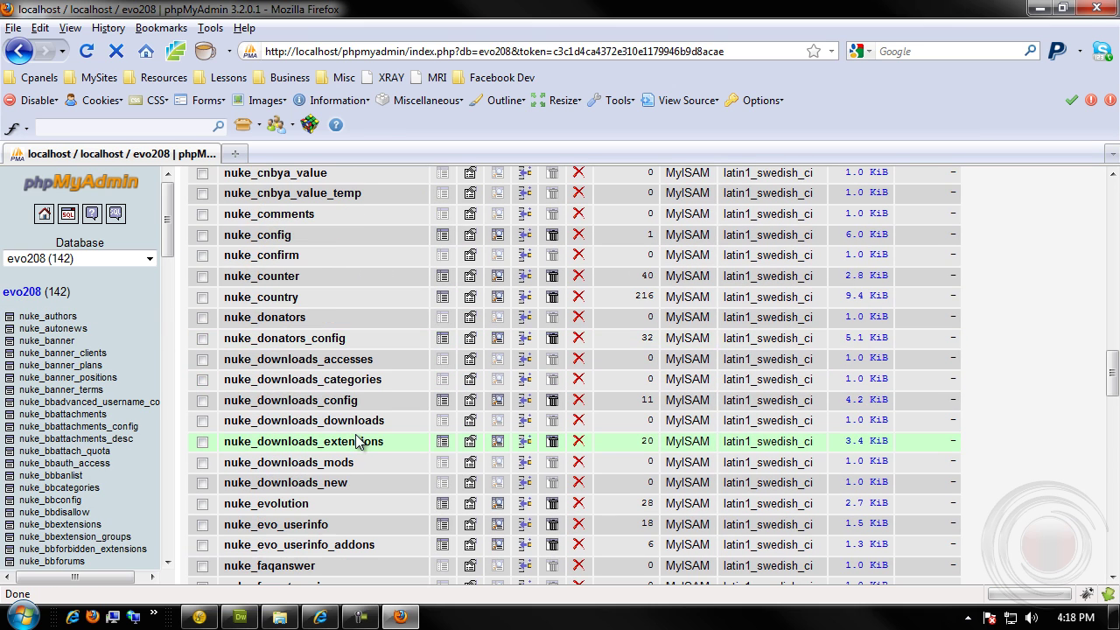
scroll(337, 489, down, 3)
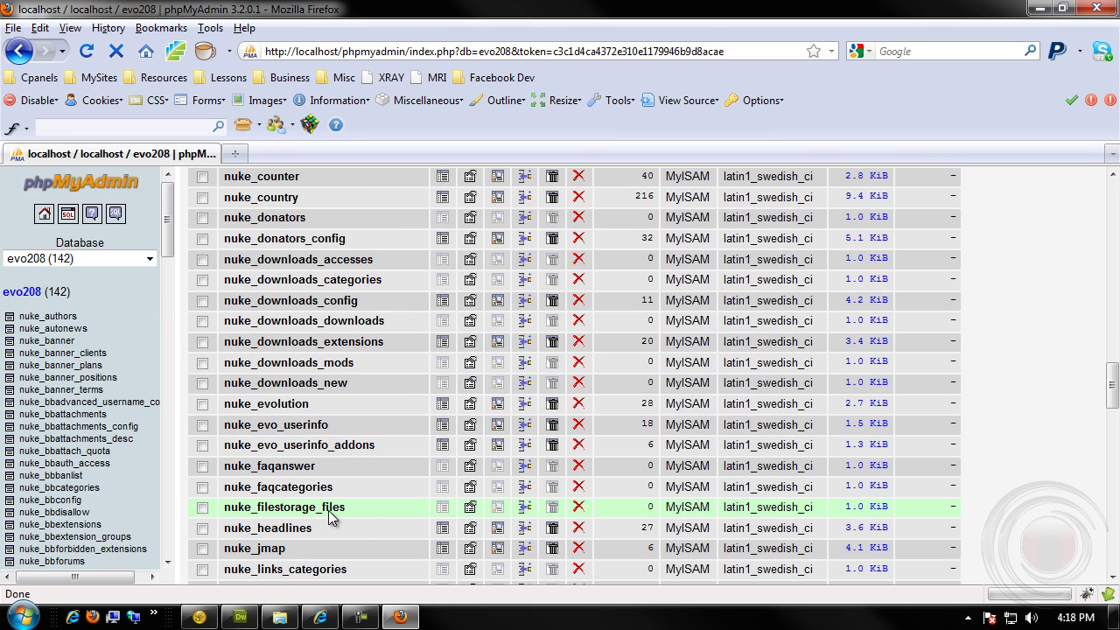
click(470, 507)
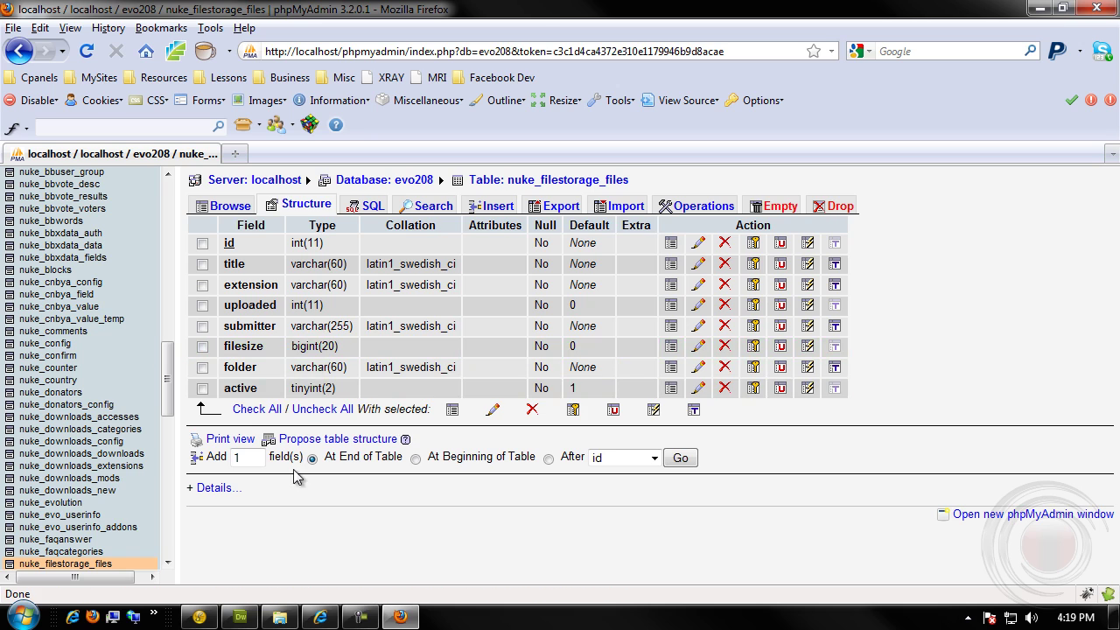
click(679, 458)
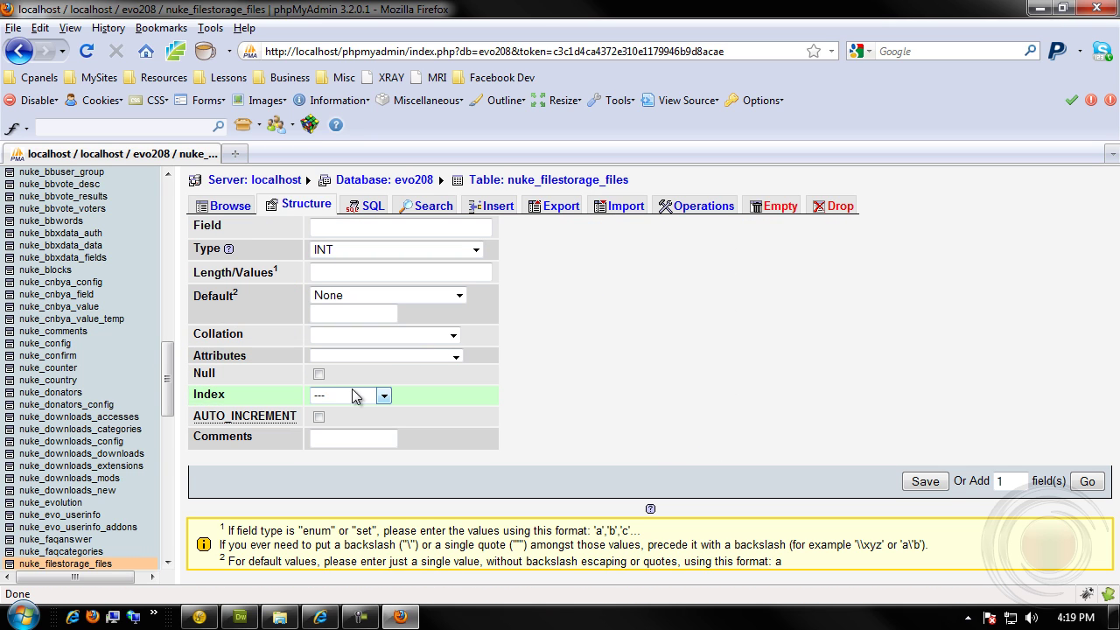
click(383, 396)
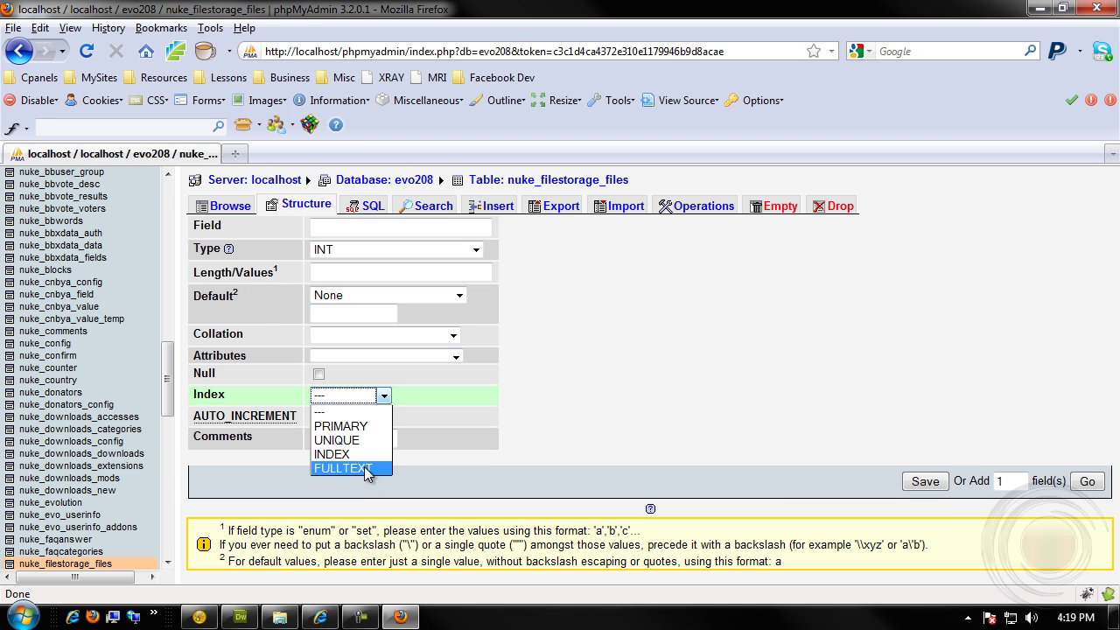
click(656, 382)
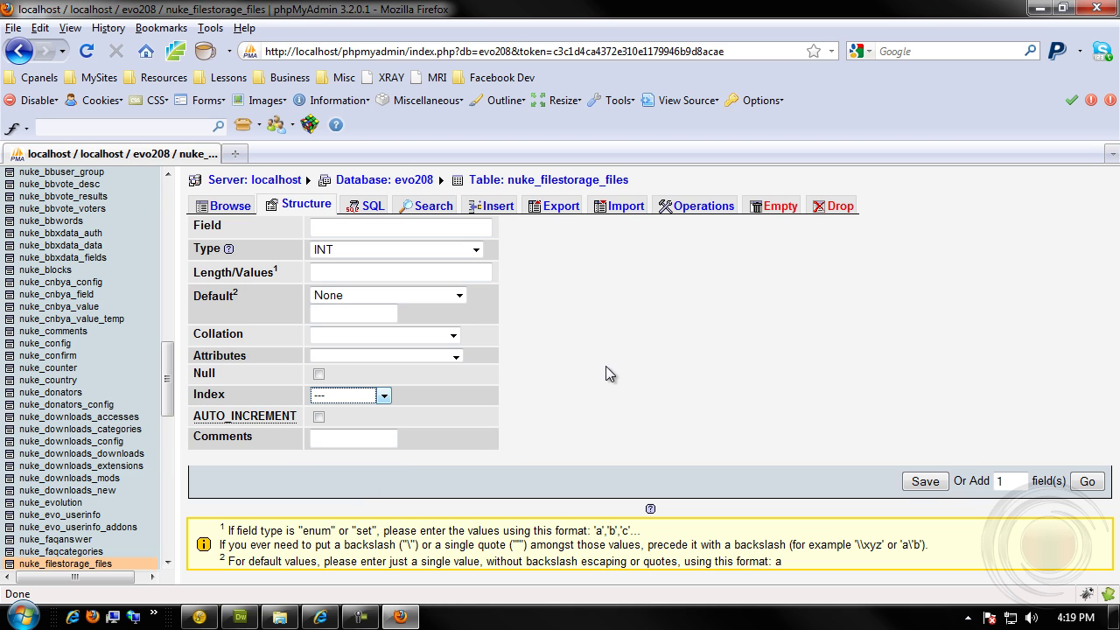
click(229, 206)
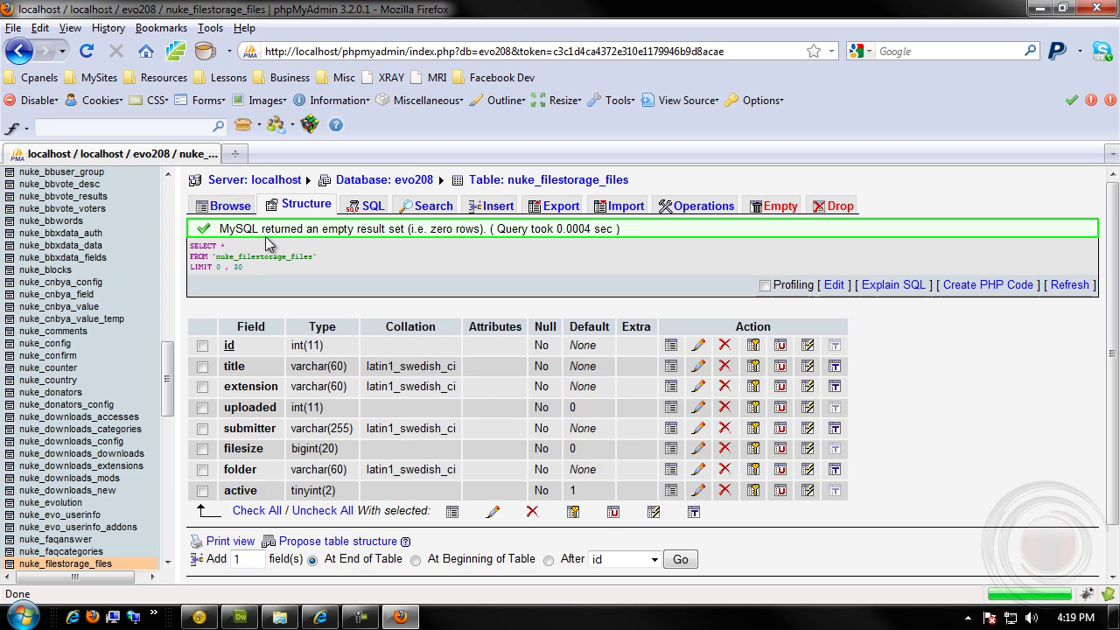
- Expand the details of nuke_filestorage_files and start creating a new index on 1 column
scroll(319, 376, down, 1)
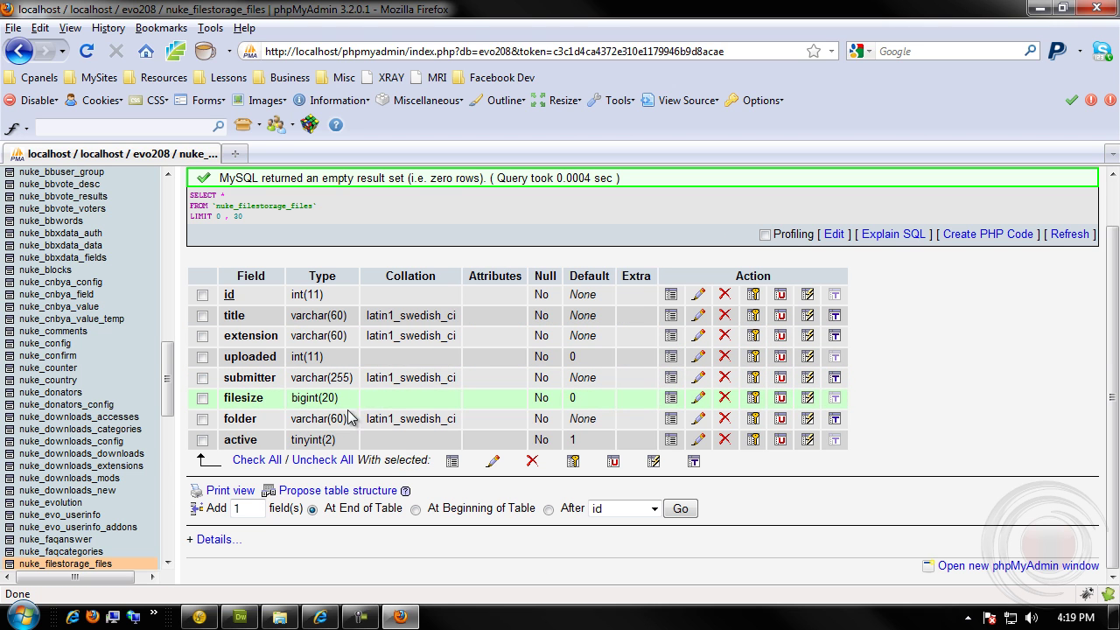
click(215, 539)
scroll(336, 410, down, 5)
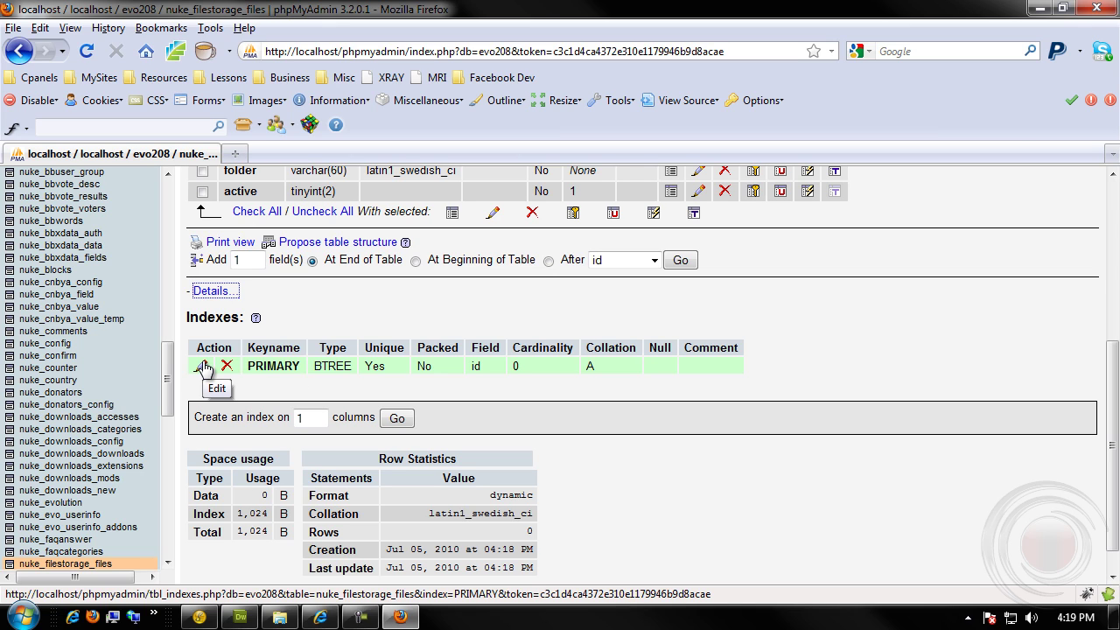
scroll(204, 367, down, 1)
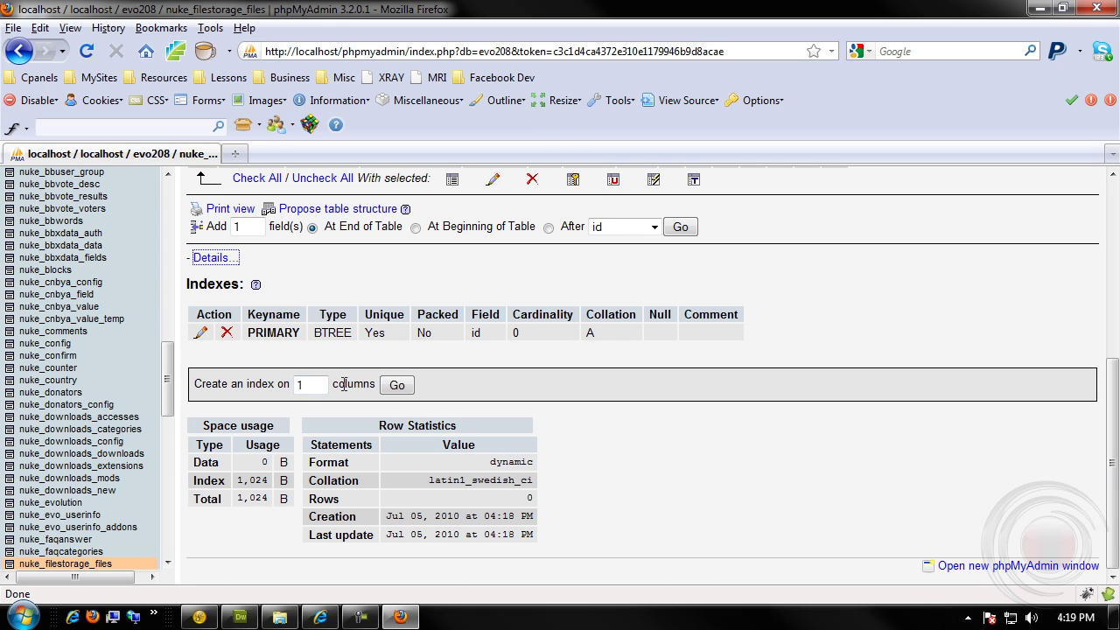
click(396, 384)
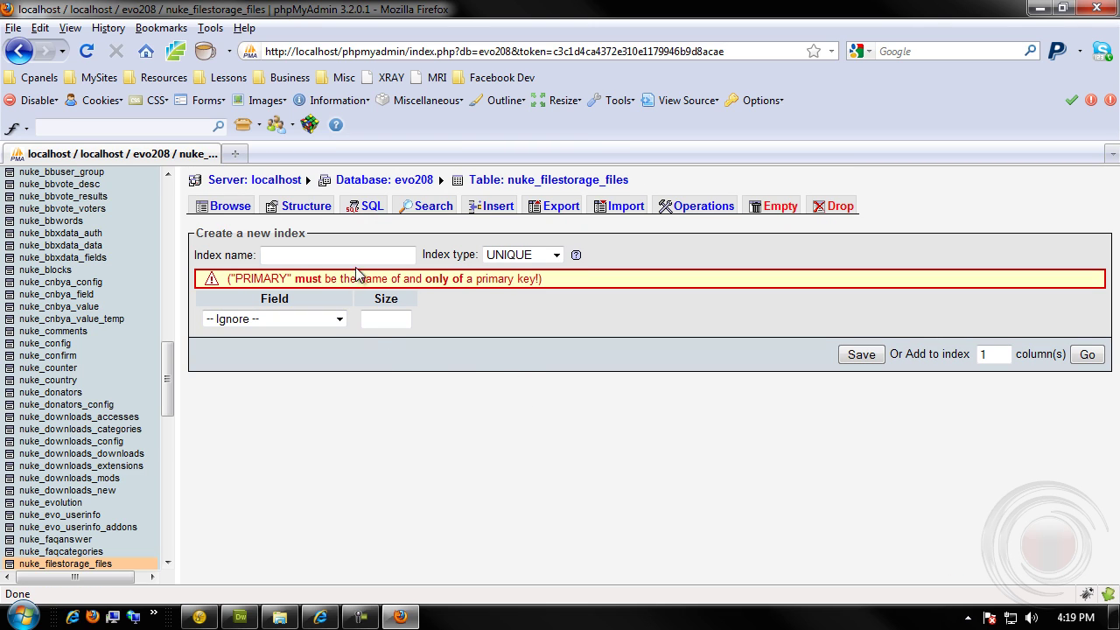
- Name the new index title, set its type to INDEX on the title [varchar(60)] field, and save it
click(357, 254)
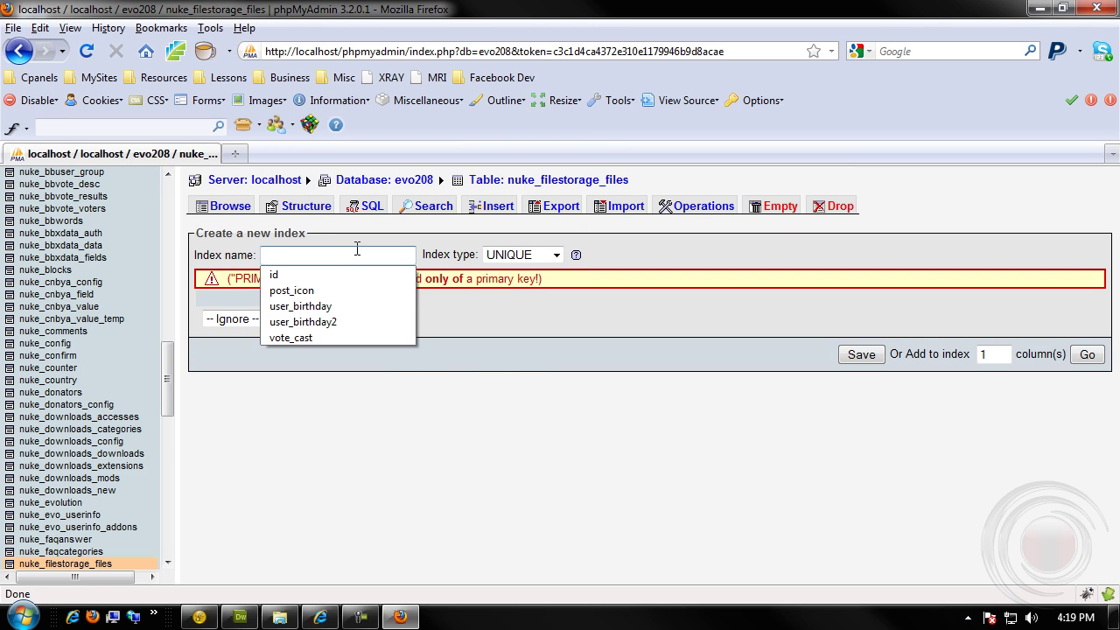
key(Escape)
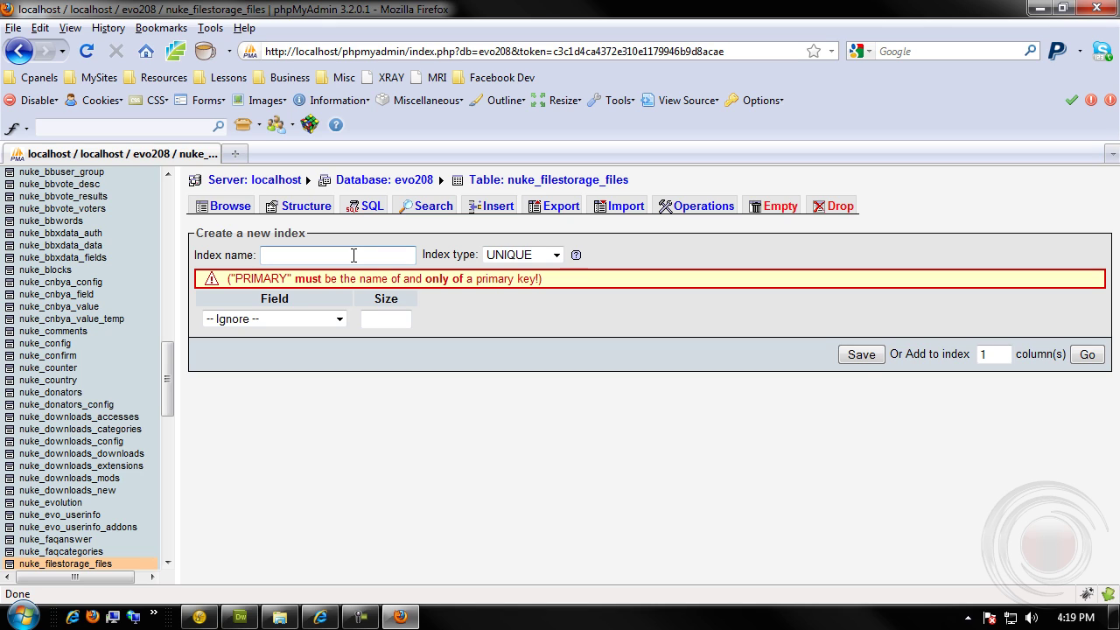
text(title)
click(556, 254)
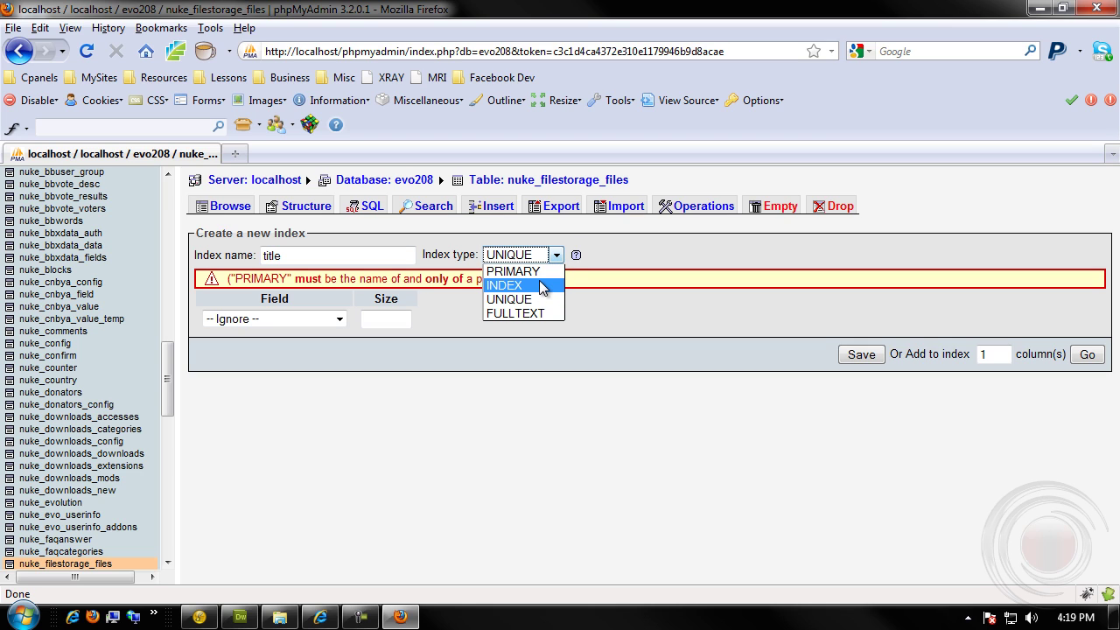
click(541, 286)
click(340, 321)
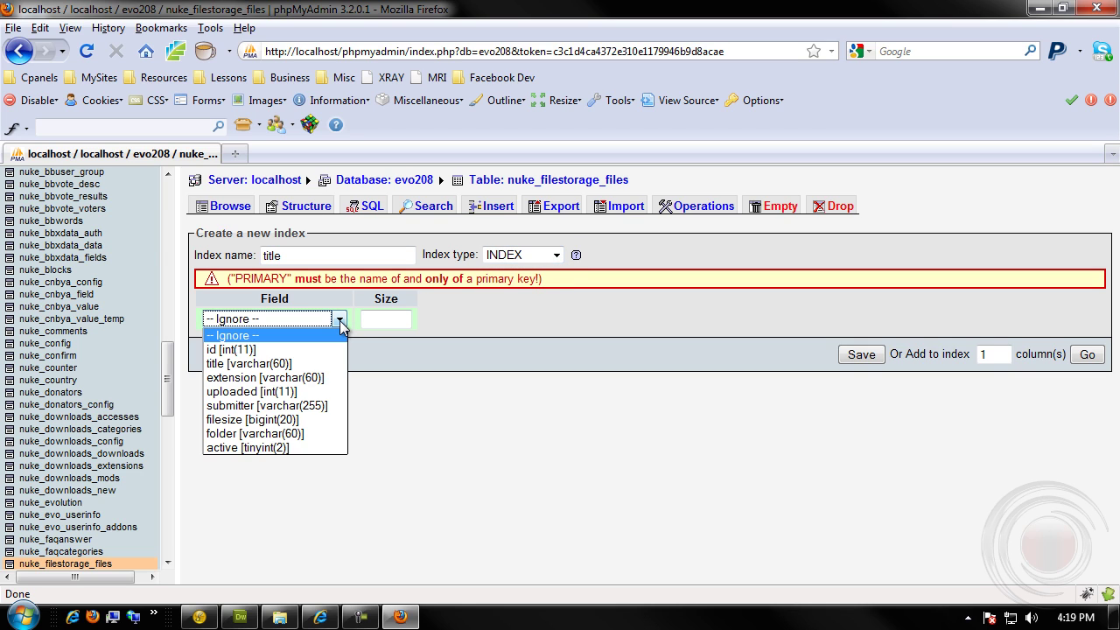
click(267, 363)
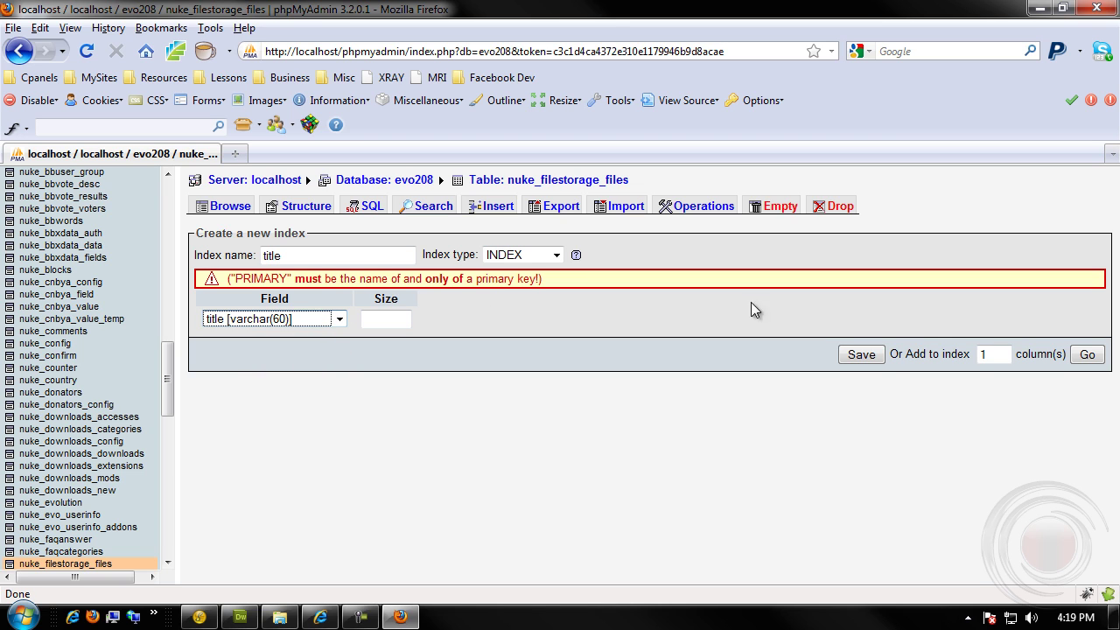
click(862, 354)
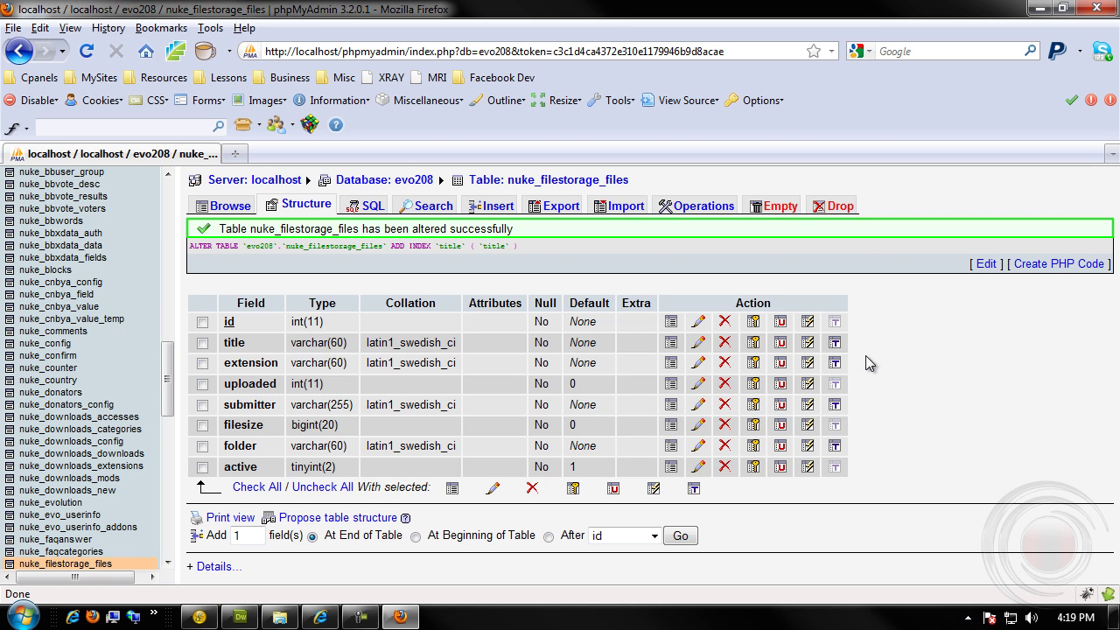
- Review the index details and the field structure of the nuke_filestorage_files table
click(215, 567)
scroll(241, 437, down, 5)
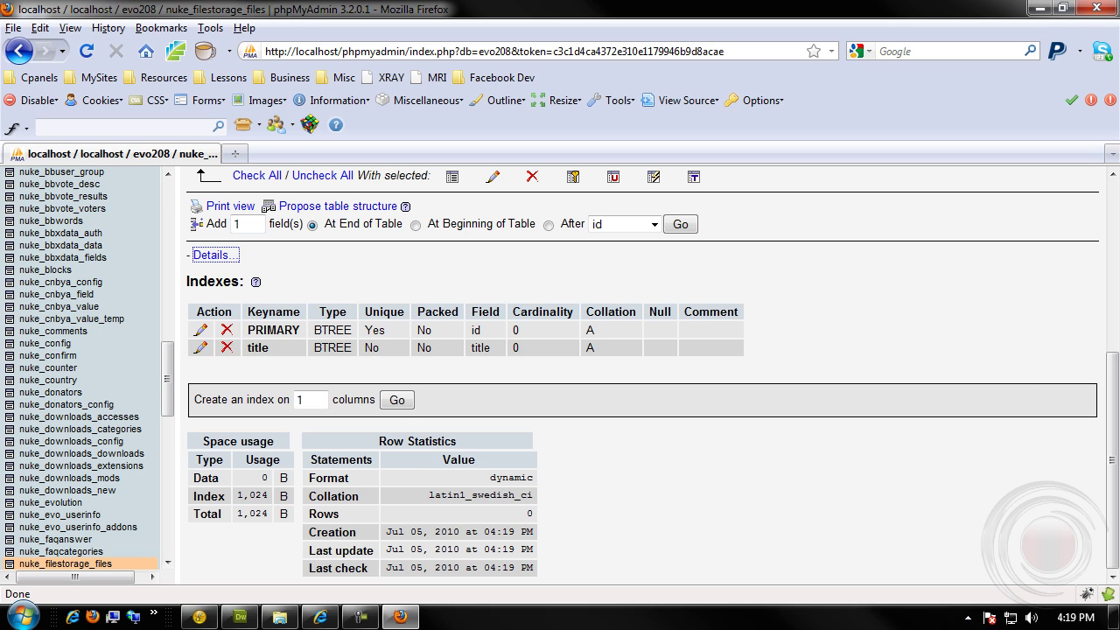
click(858, 346)
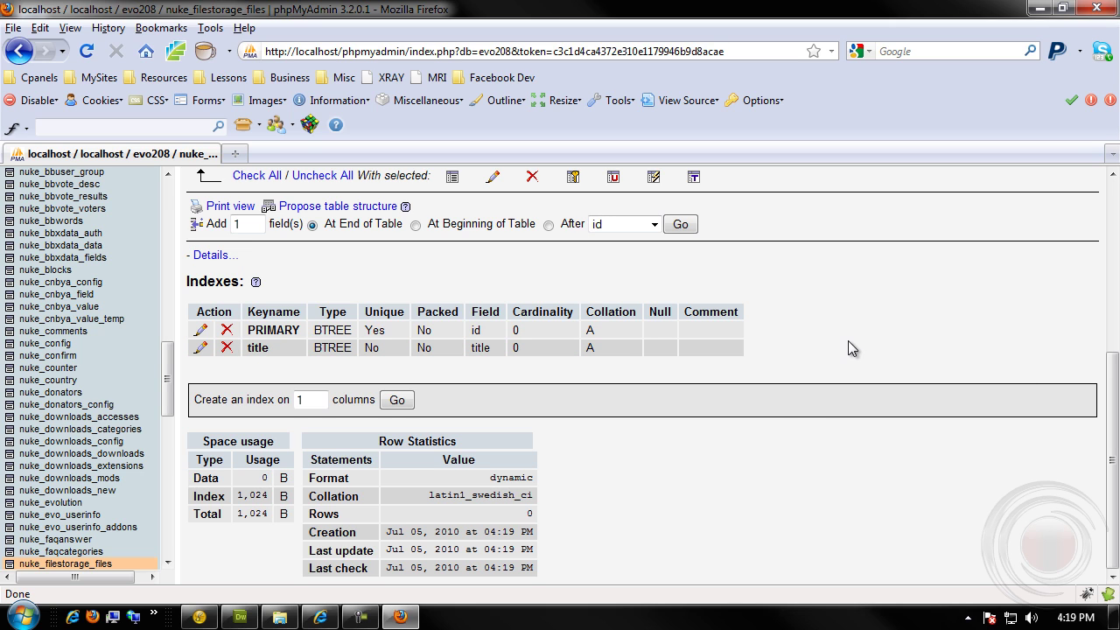
click(90, 564)
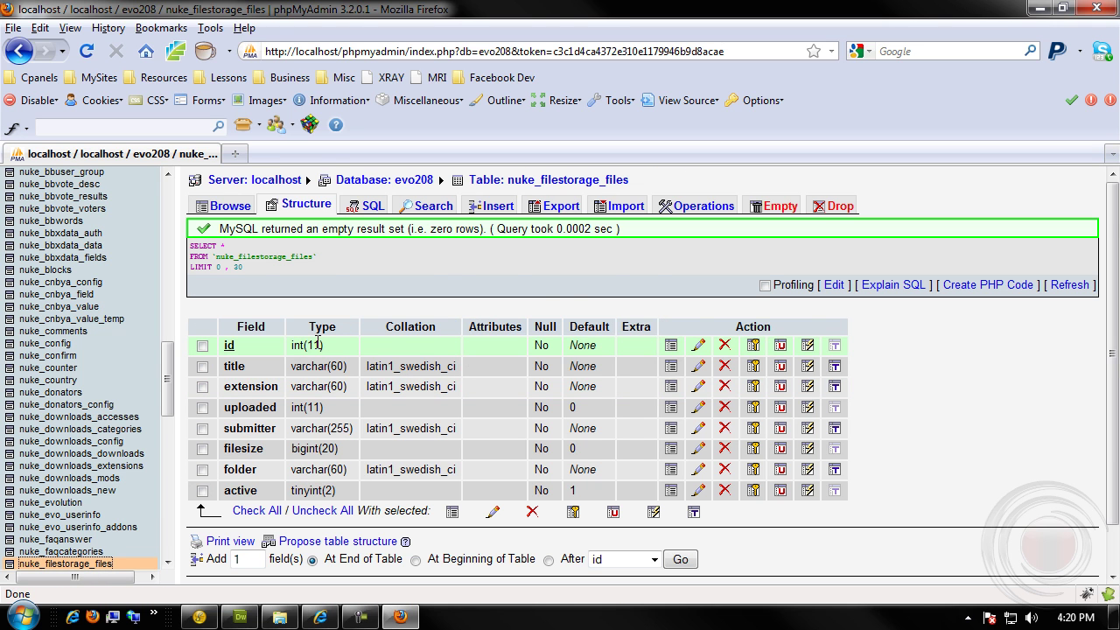
scroll(317, 341, down, 1)
scroll(304, 343, up, 1)
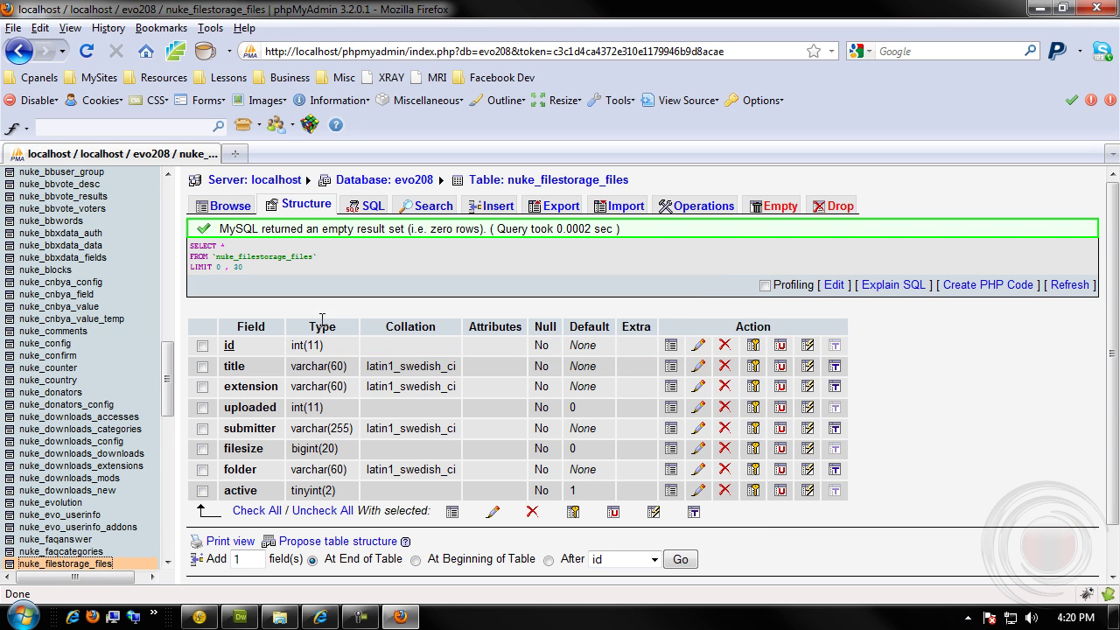
- Open the export options of the evo208 database and select only the nuke_filestorage_files table
scroll(53, 525, down, 2)
scroll(51, 442, up, 10)
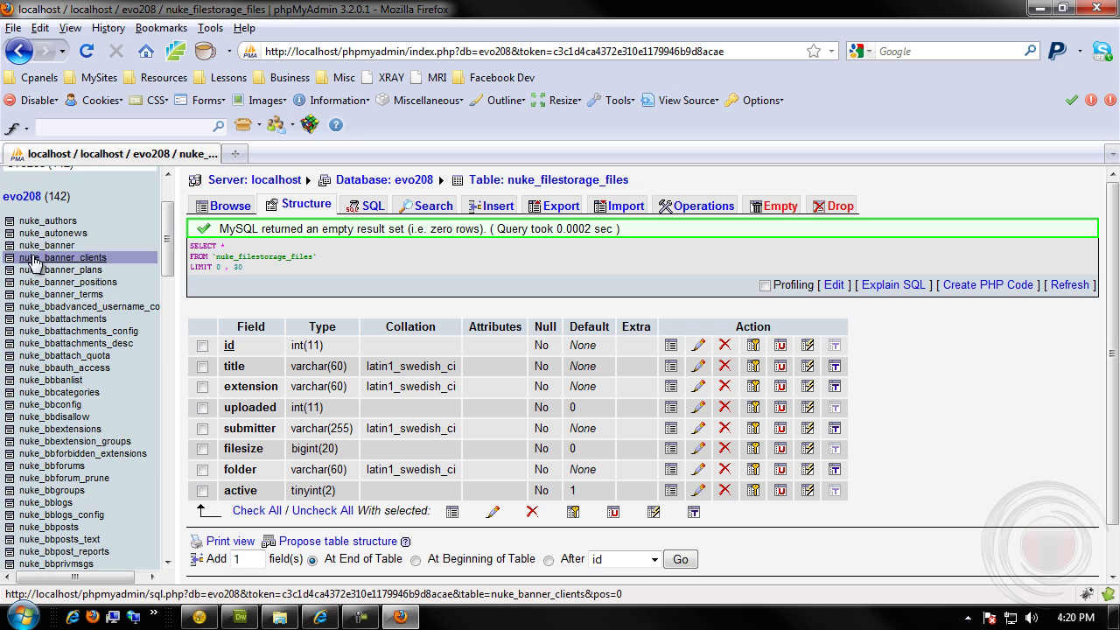
click(38, 198)
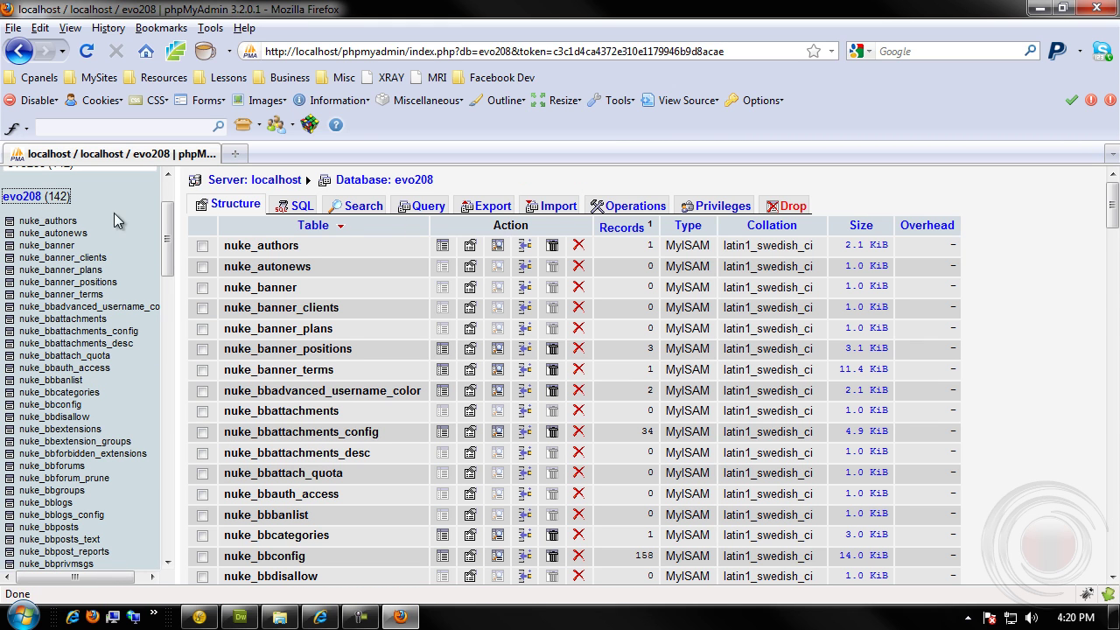
click(494, 210)
scroll(329, 337, down, 4)
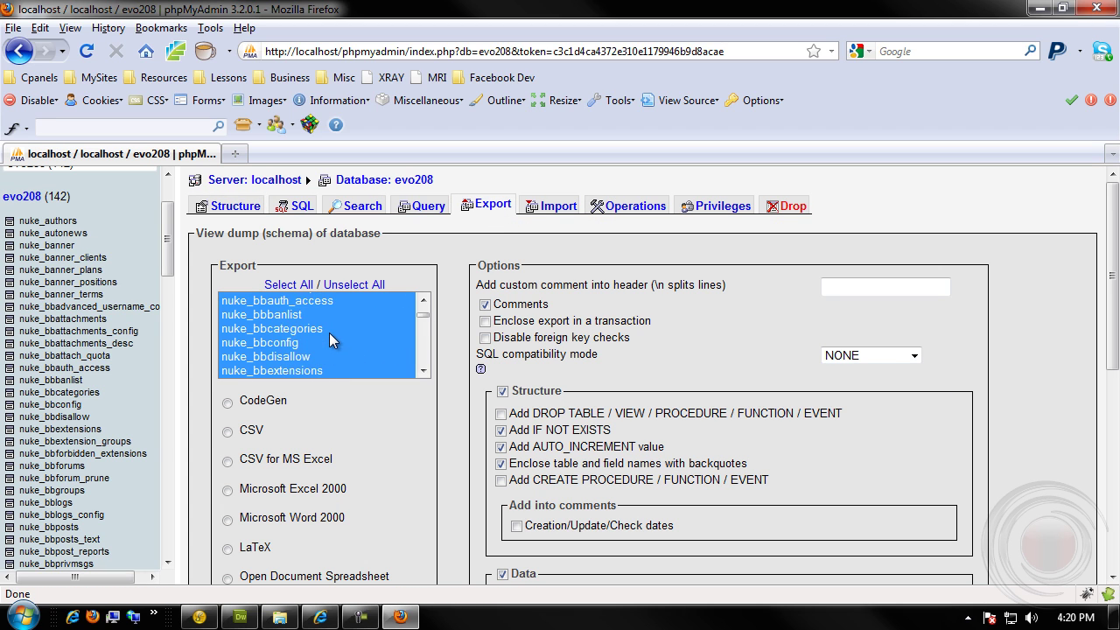
scroll(329, 337, down, 10)
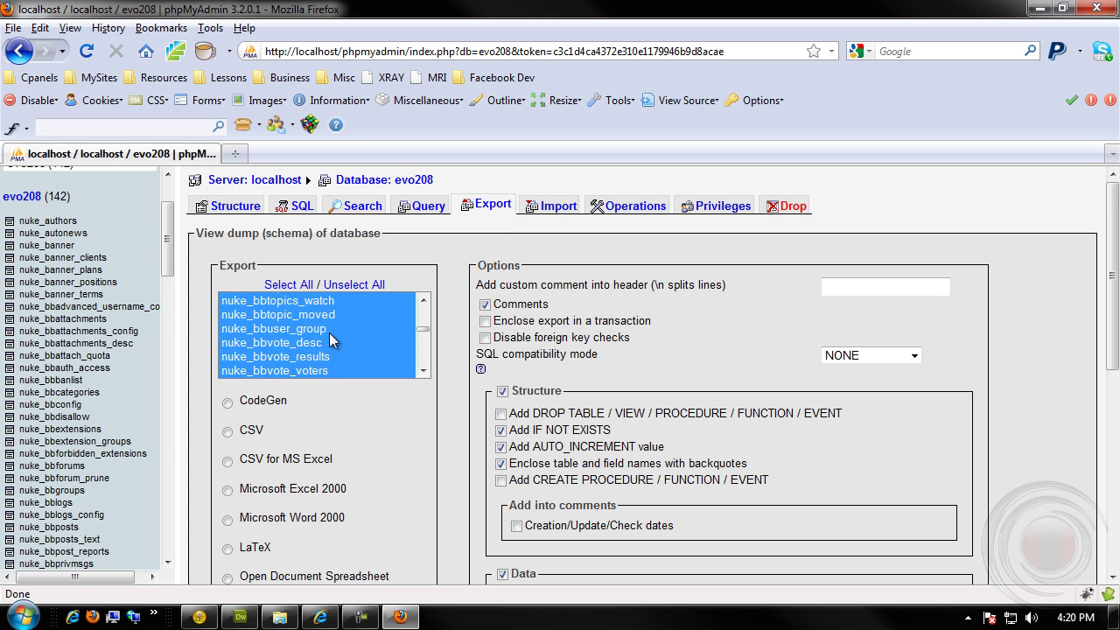
scroll(330, 335, down, 12)
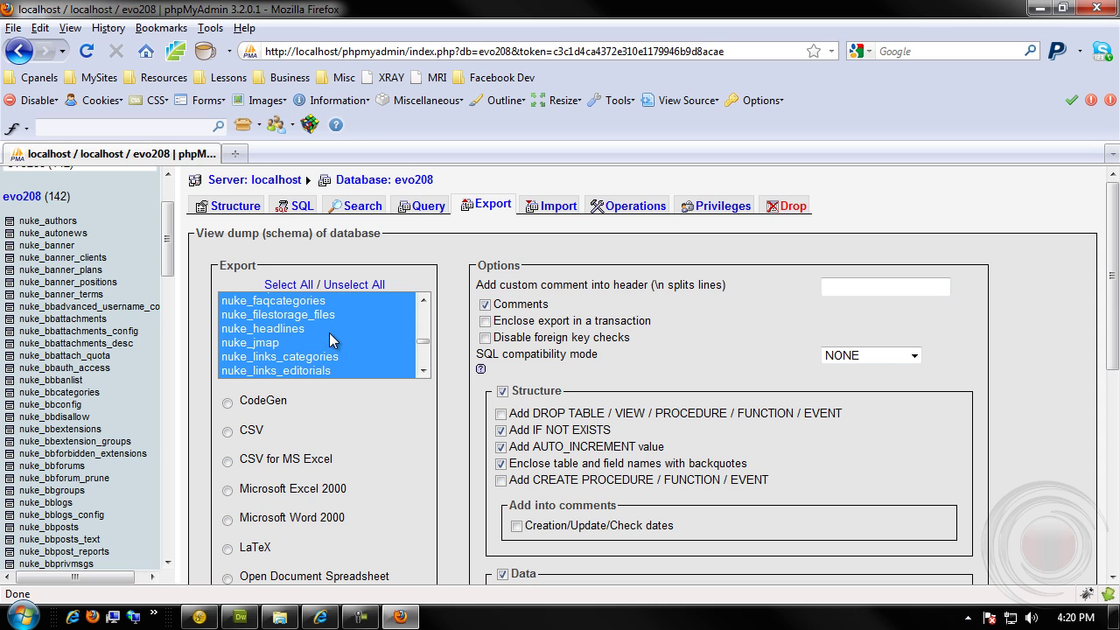
click(261, 314)
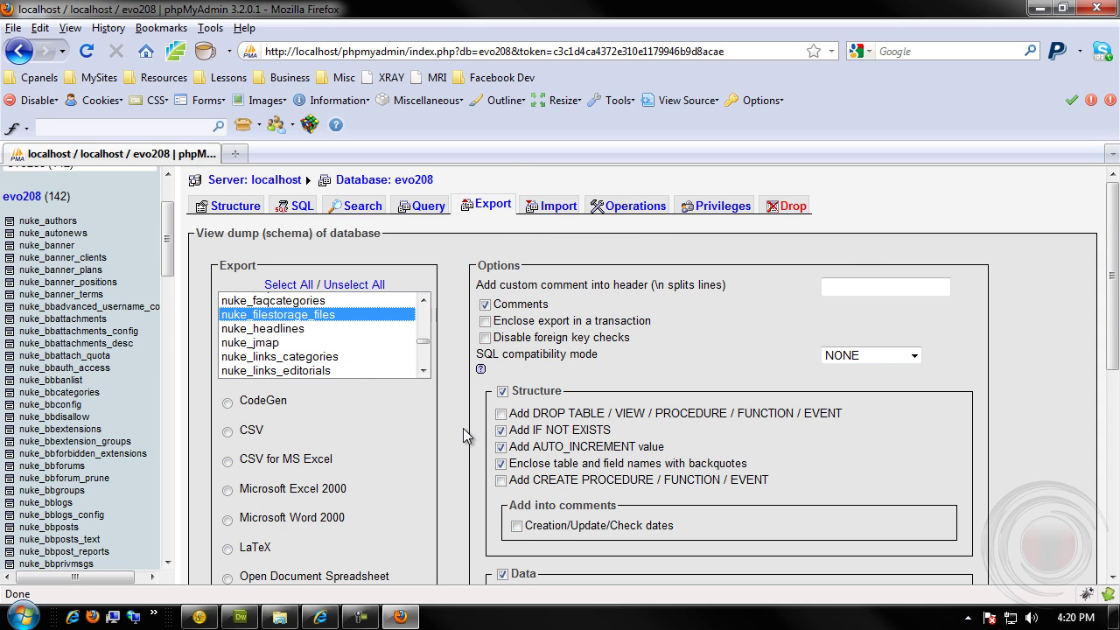
- Turn off complete inserts and extended inserts in the data options of the SQL export
scroll(466, 435, down, 2)
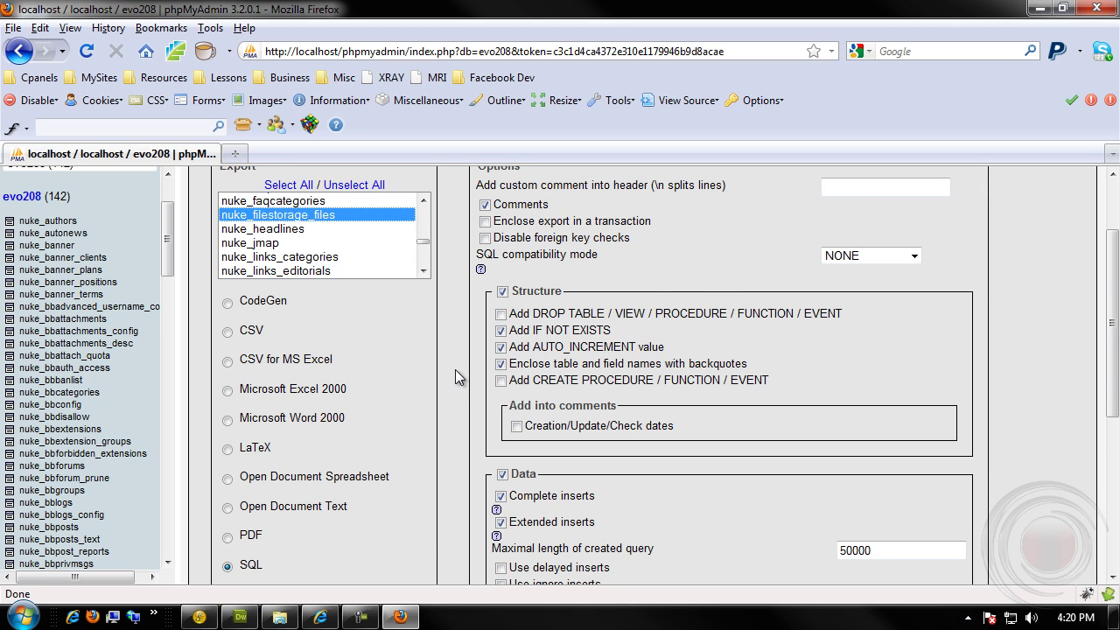
scroll(455, 370, down, 4)
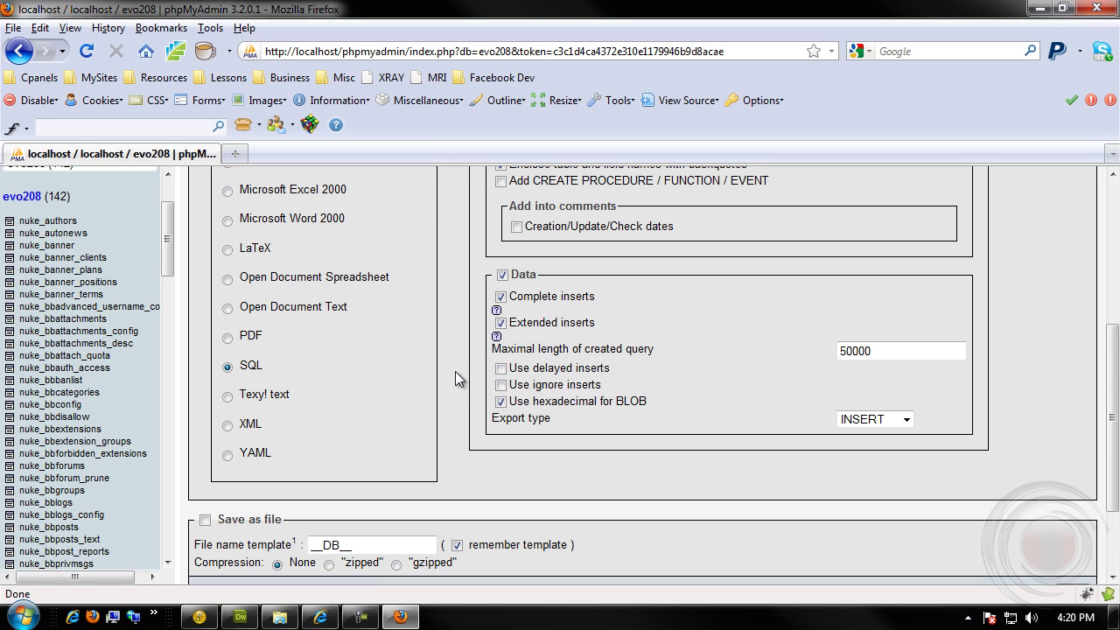
click(500, 298)
click(500, 322)
scroll(352, 405, down, 3)
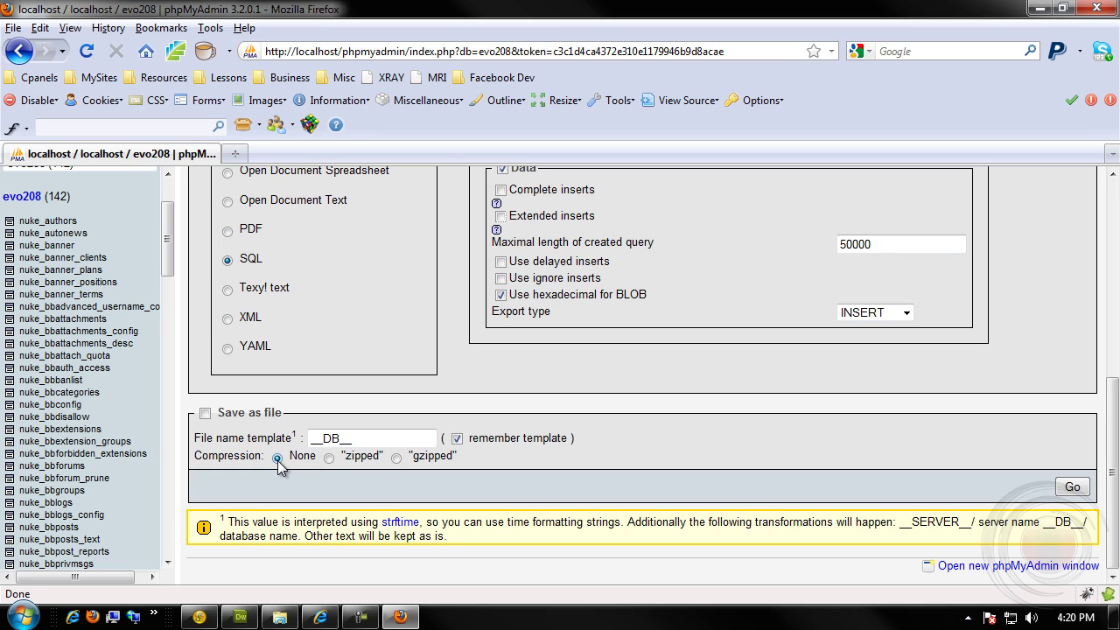
- Run the SQL export without saving it as a file, and copy the CREATE TABLE statement for nuke_filestorage_files from the dump
click(205, 414)
click(204, 416)
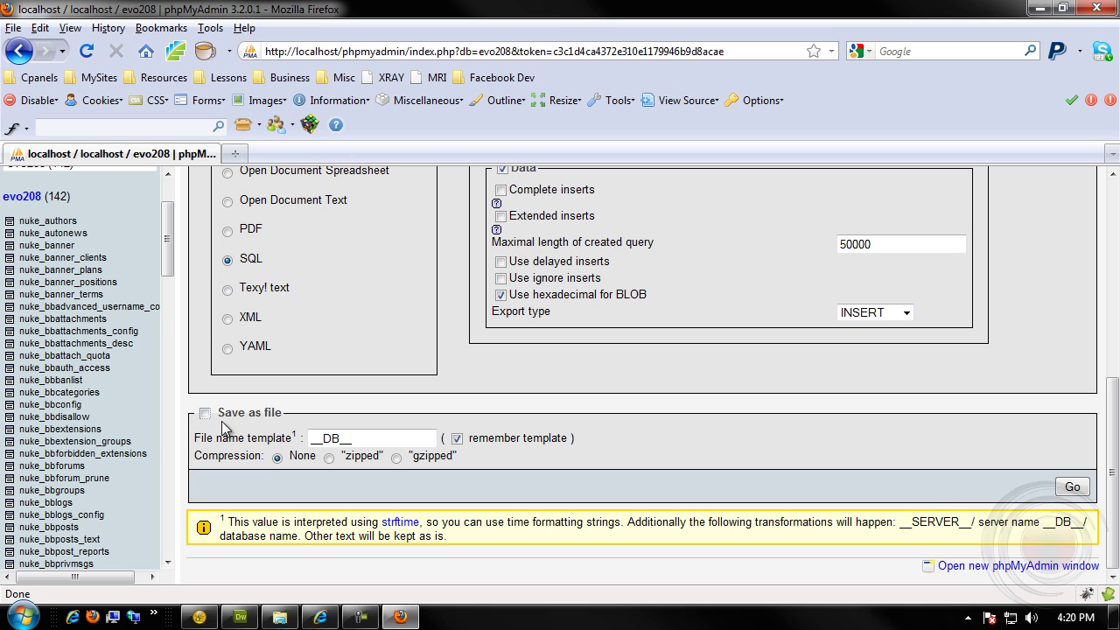
click(1071, 487)
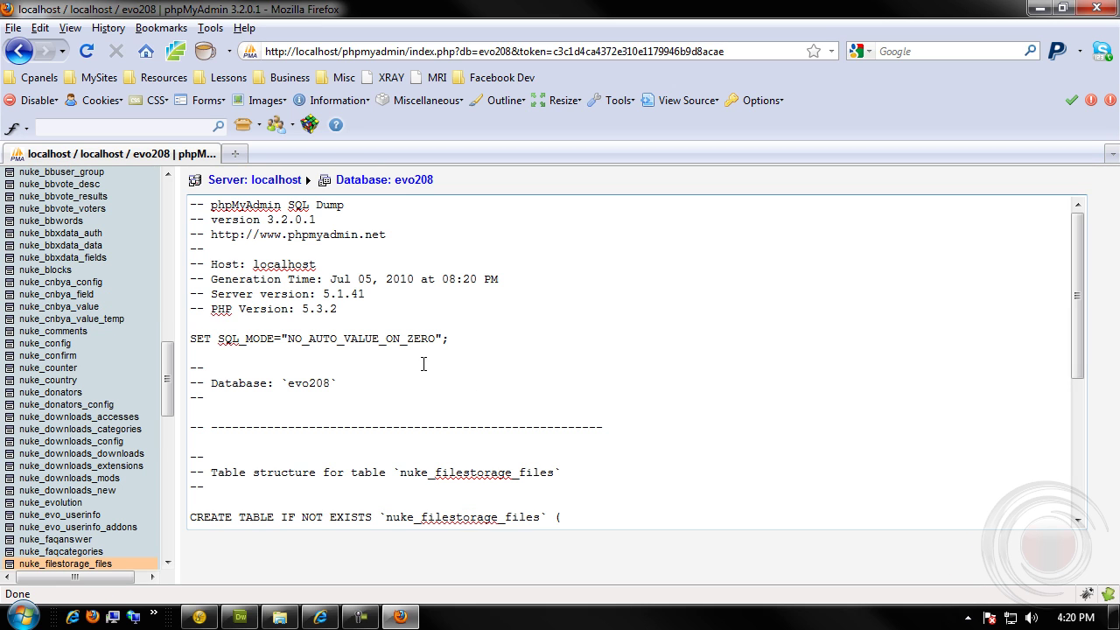
scroll(423, 364, down, 5)
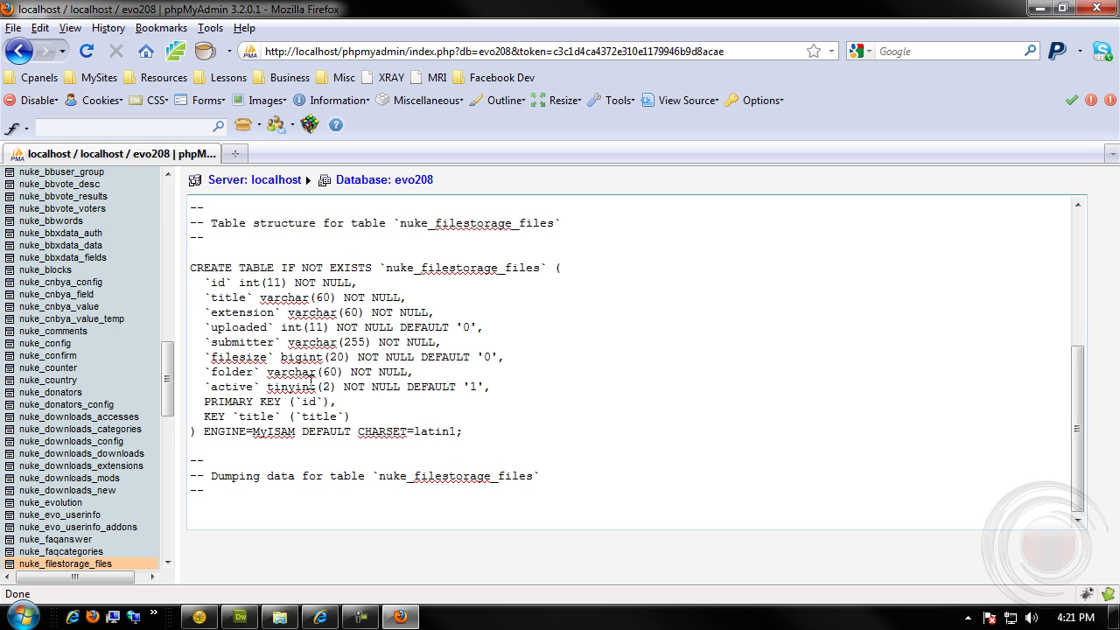
drag(466, 431, 190, 267)
key(ctrl+c)
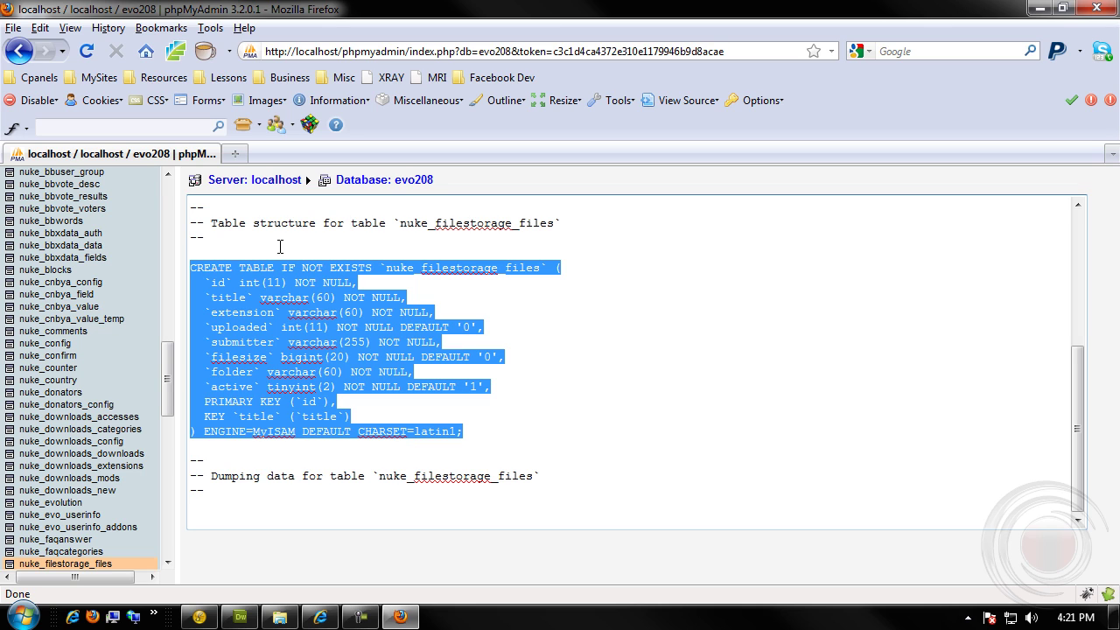
- Return to the table list of the evo208 database
scroll(668, 309, up, 6)
scroll(78, 350, up, 15)
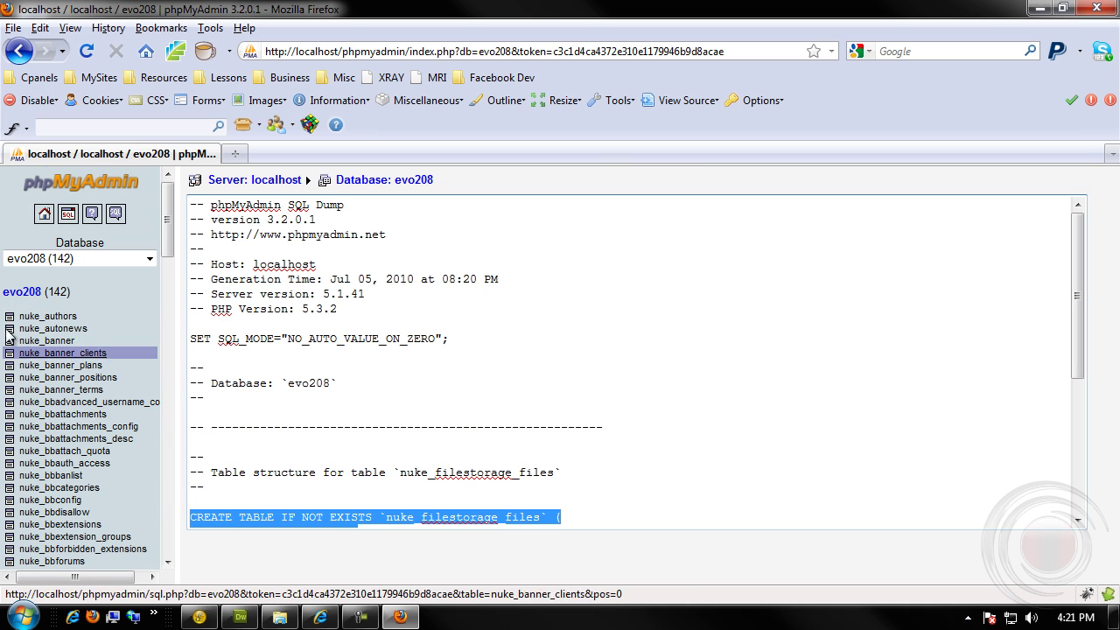
click(15, 292)
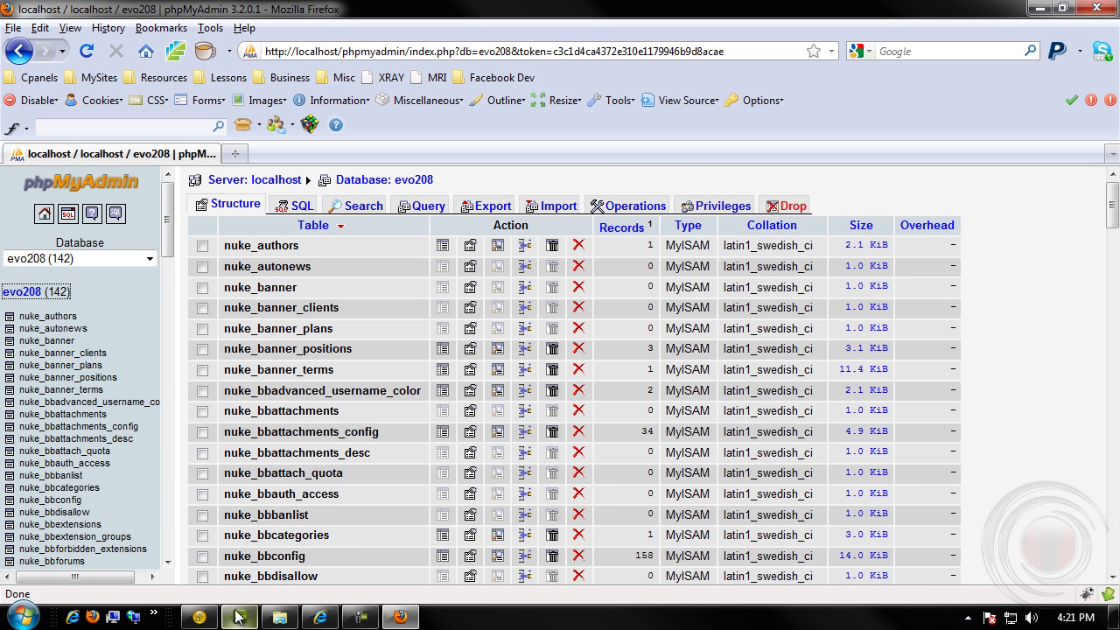
- Switch to Dreamweaver, create a new HTML document and replace all its default code with the copied CREATE TABLE statement
click(240, 617)
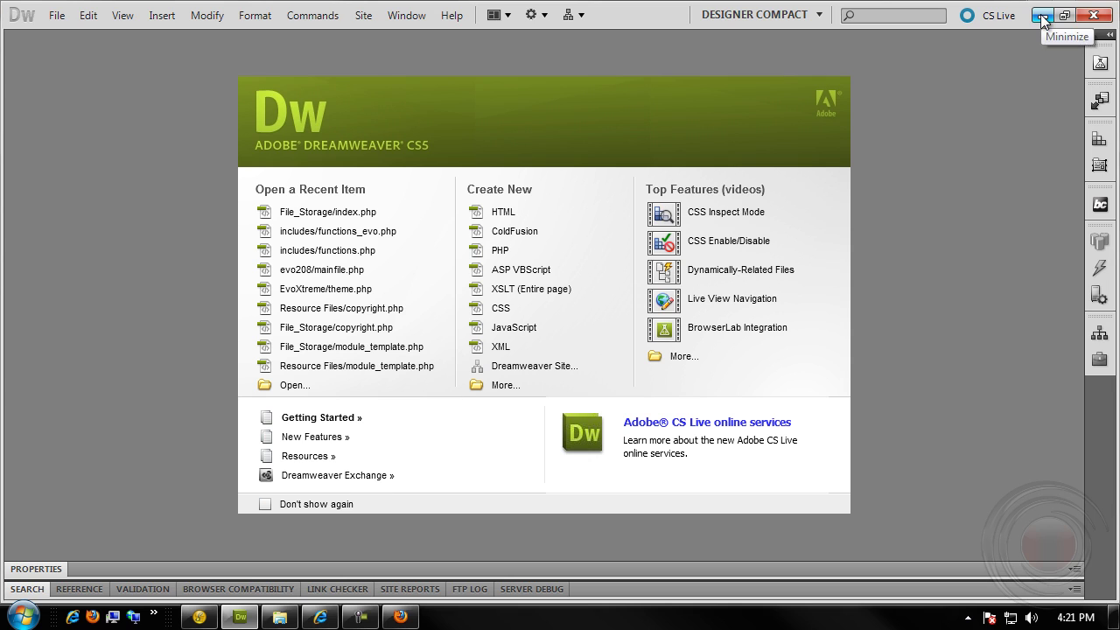
click(501, 213)
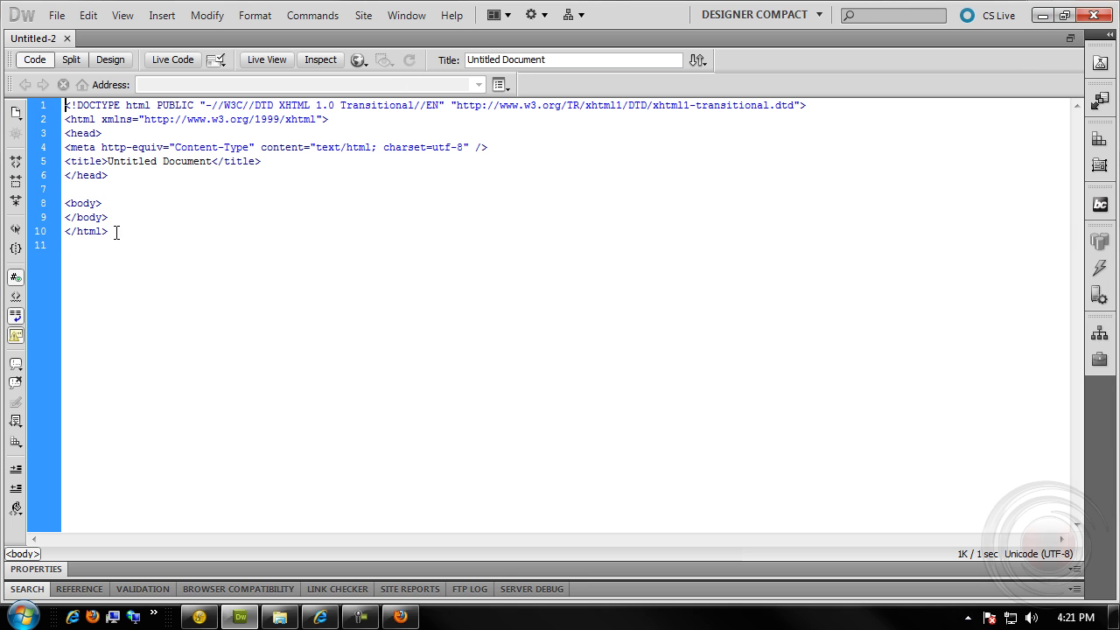
drag(117, 233, 65, 105)
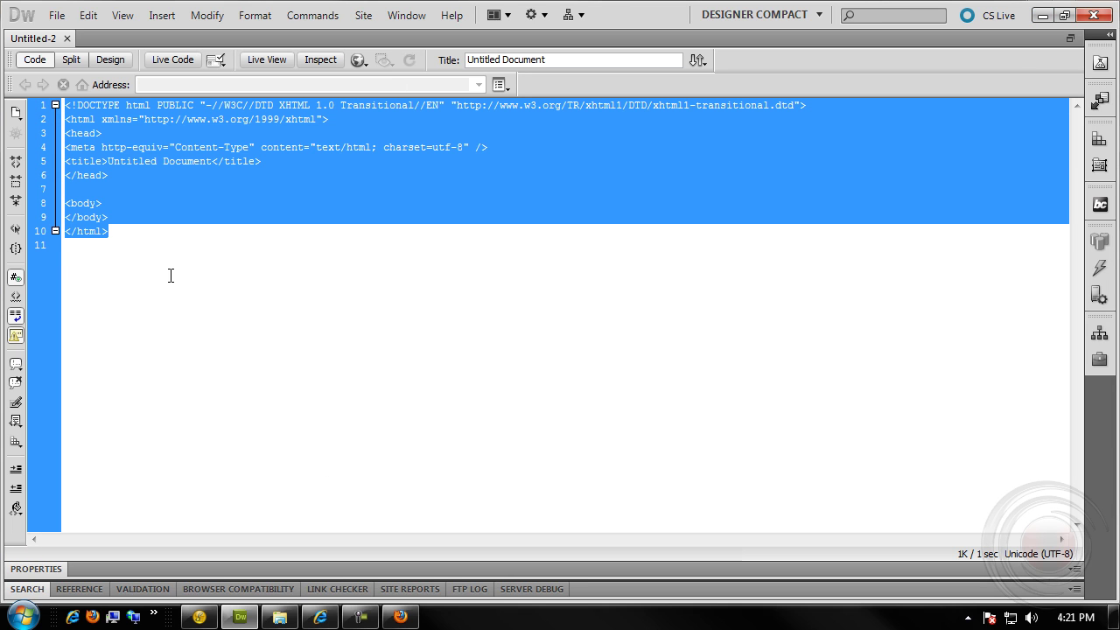
key(ctrl+v)
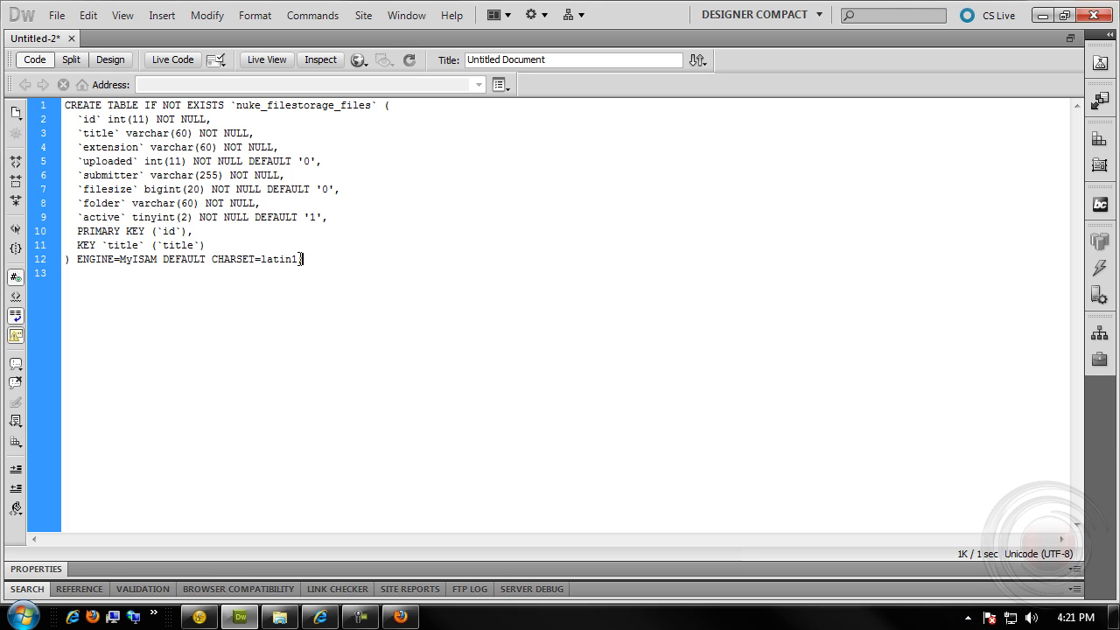
- Remove DEFAULT CHARSET=latin1 after ENGINE=MyISAM, keeping the closing semicolon, and copy the whole statement
drag(299, 258, 160, 252)
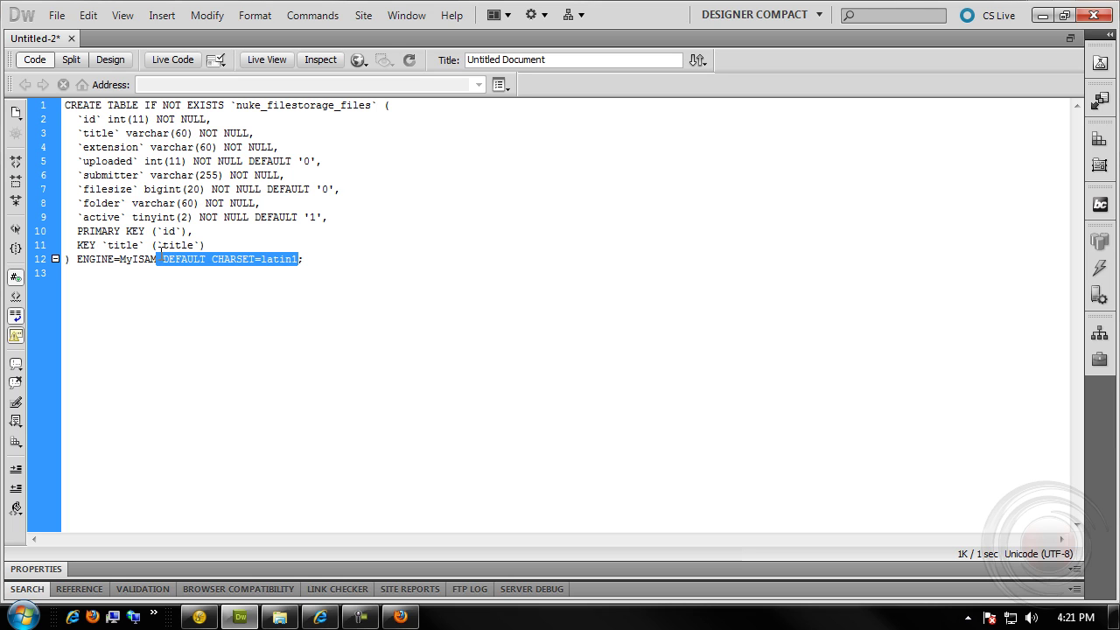
key(Delete)
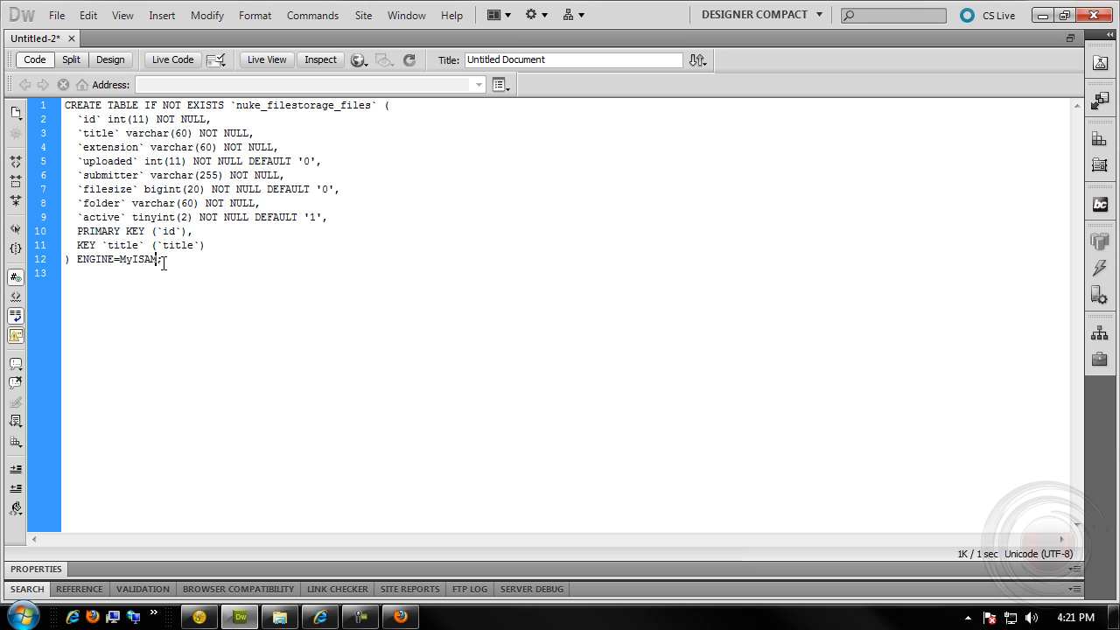
drag(164, 261, 66, 107)
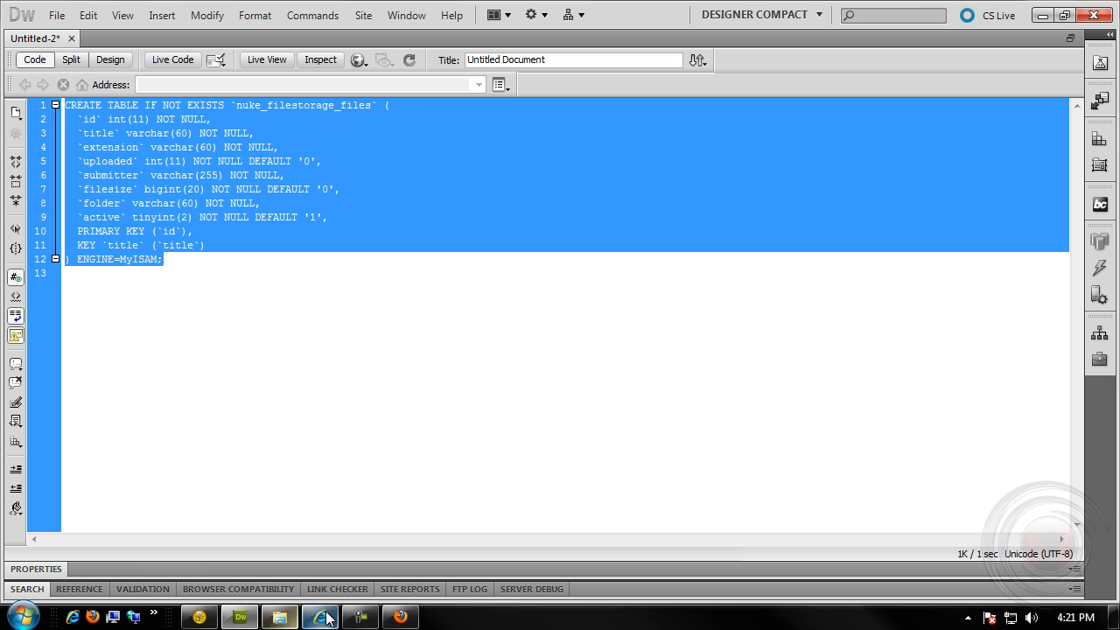
- Switch back to phpMyAdmin in Firefox and drop the nuke_filestorage_files table from the evo208 database
click(400, 616)
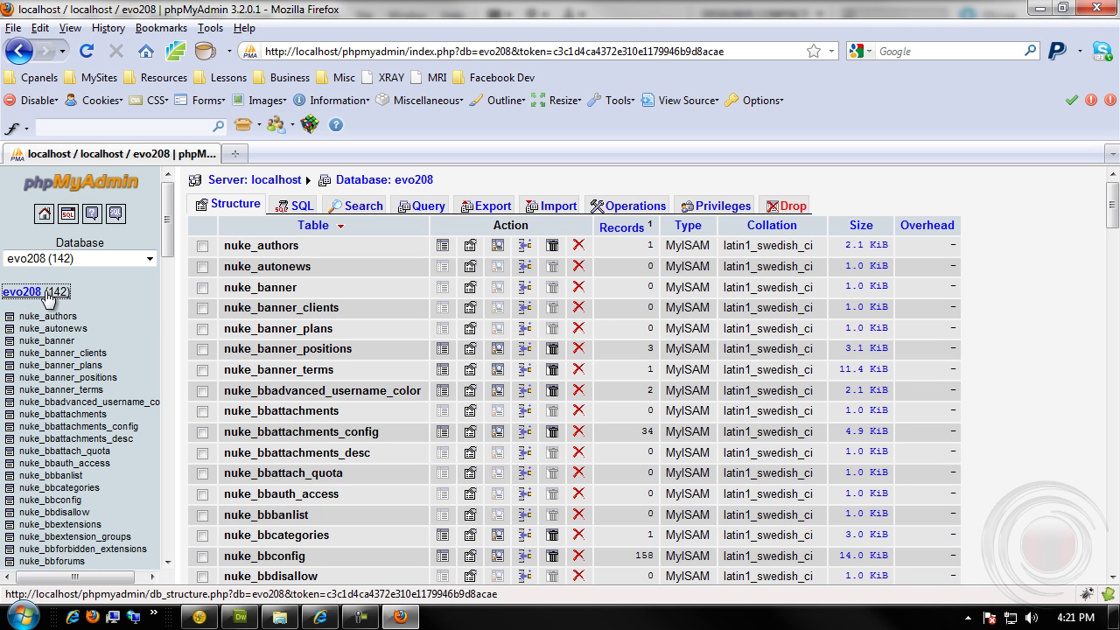
scroll(353, 473, down, 20)
scroll(354, 485, down, 12)
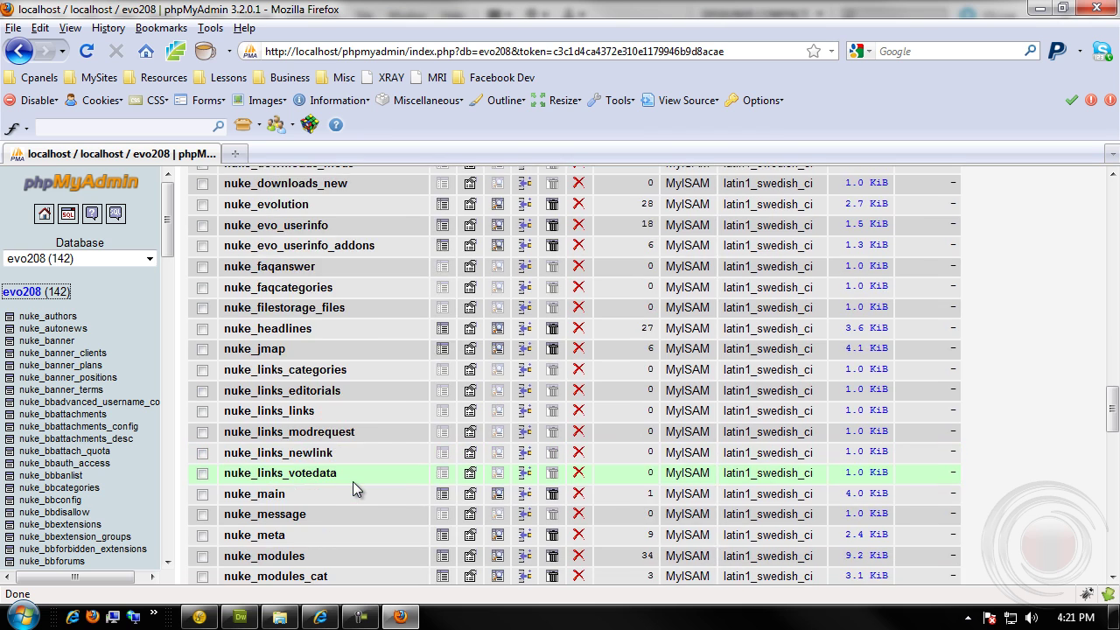
scroll(330, 333, down, 2)
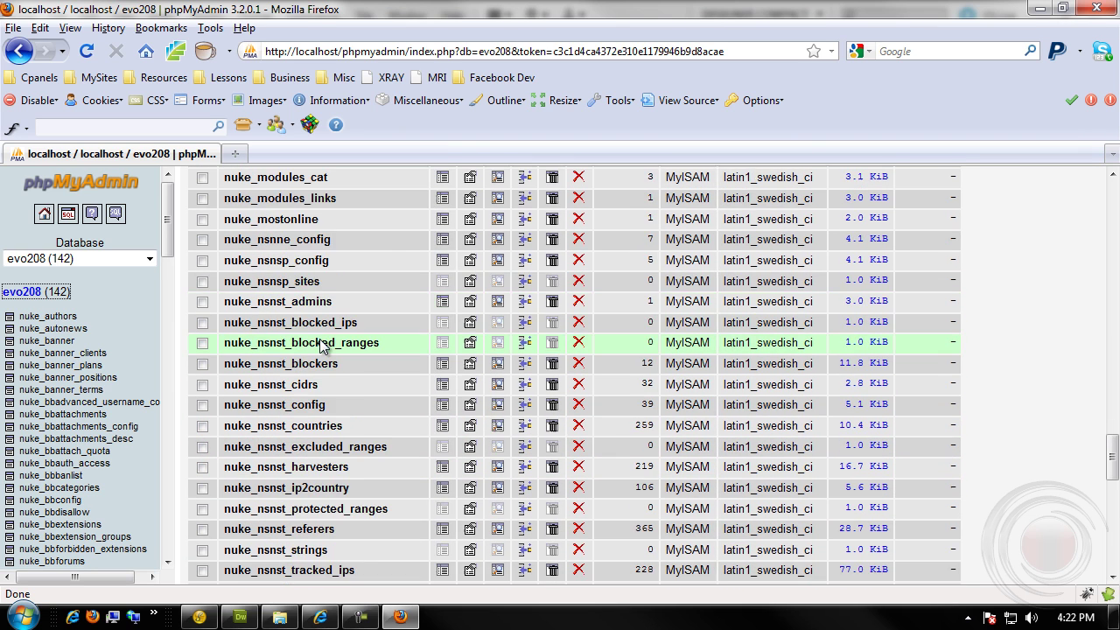
scroll(330, 339, up, 8)
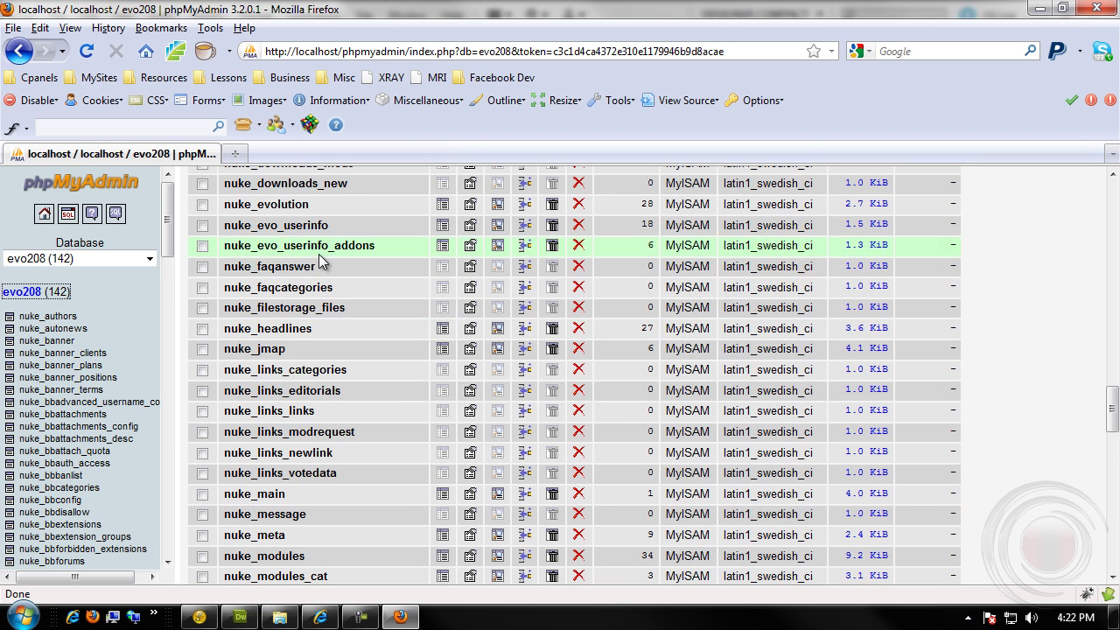
click(578, 309)
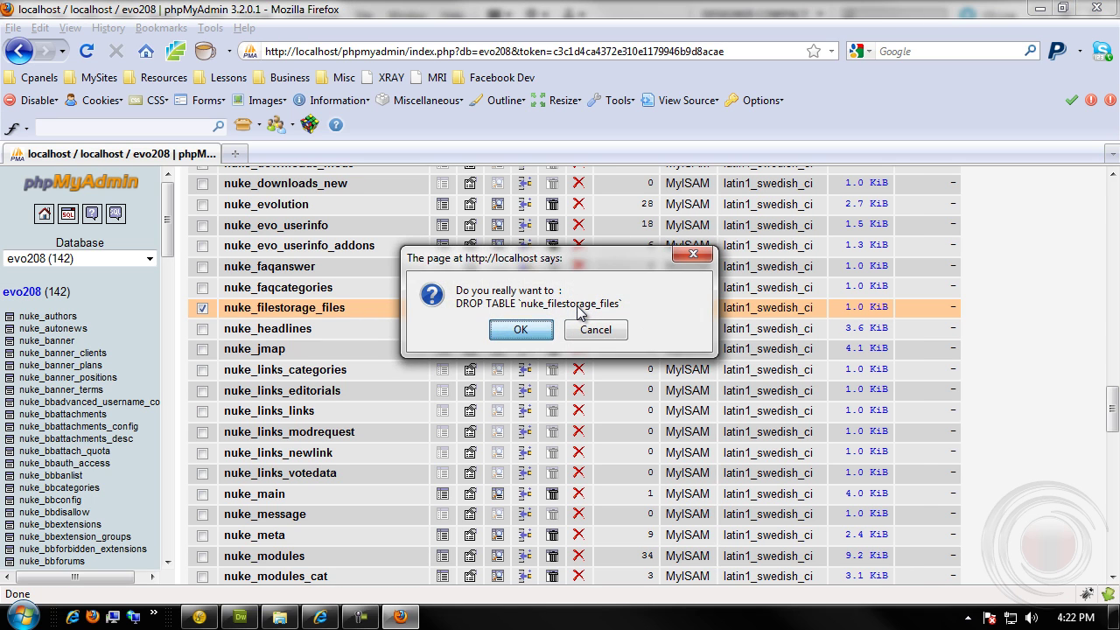
click(516, 327)
- Recreate nuke_filestorage_files by pasting the edited CREATE TABLE statement as an SQL query on evo208 and running it
click(22, 293)
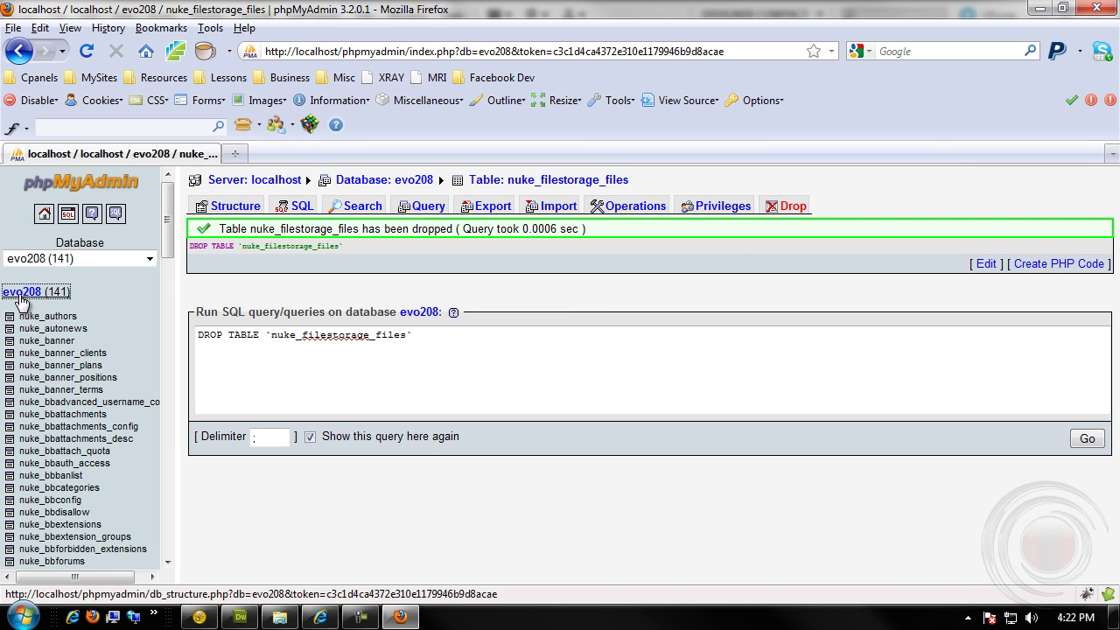
click(298, 207)
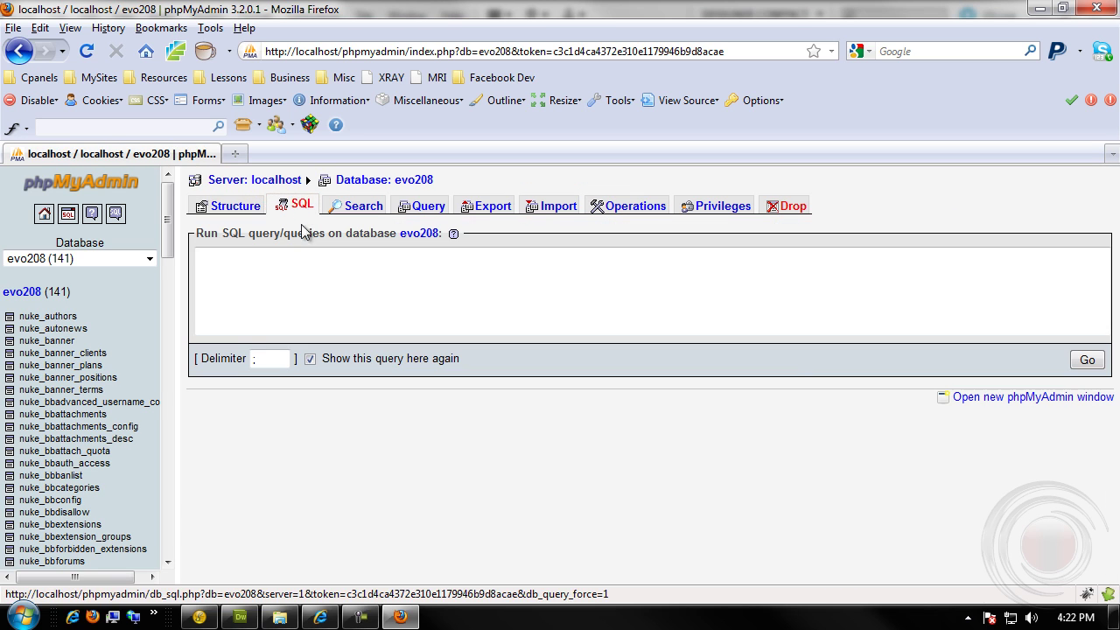
right_click(288, 271)
click(346, 346)
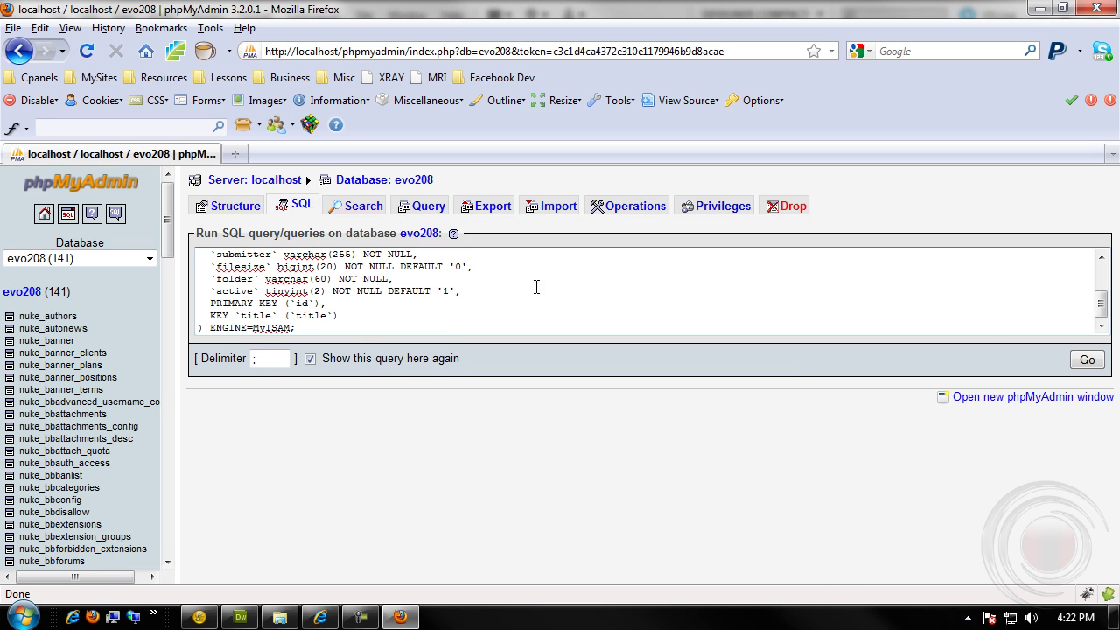
click(1087, 360)
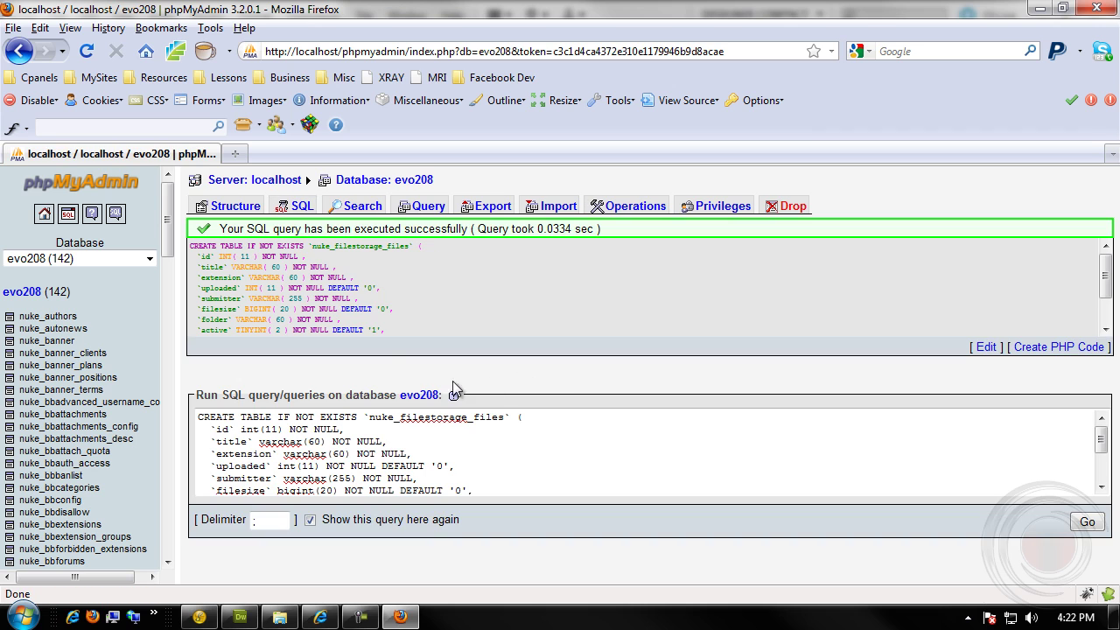
- Review the executed query and display the table list of the evo208 database again
scroll(315, 298, down, 2)
scroll(315, 299, up, 2)
click(22, 291)
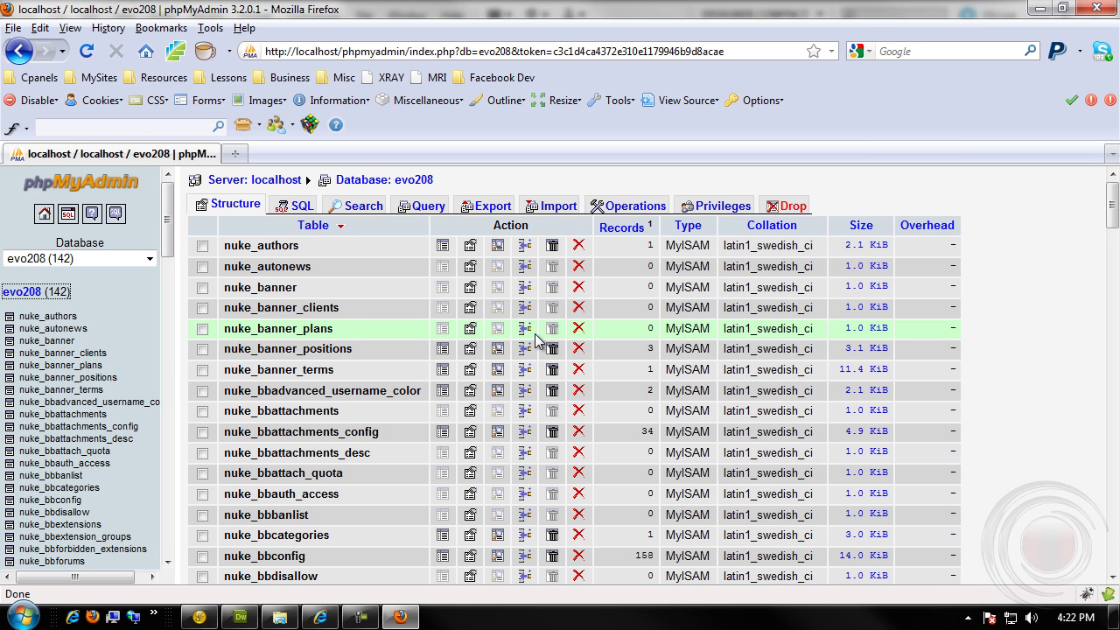